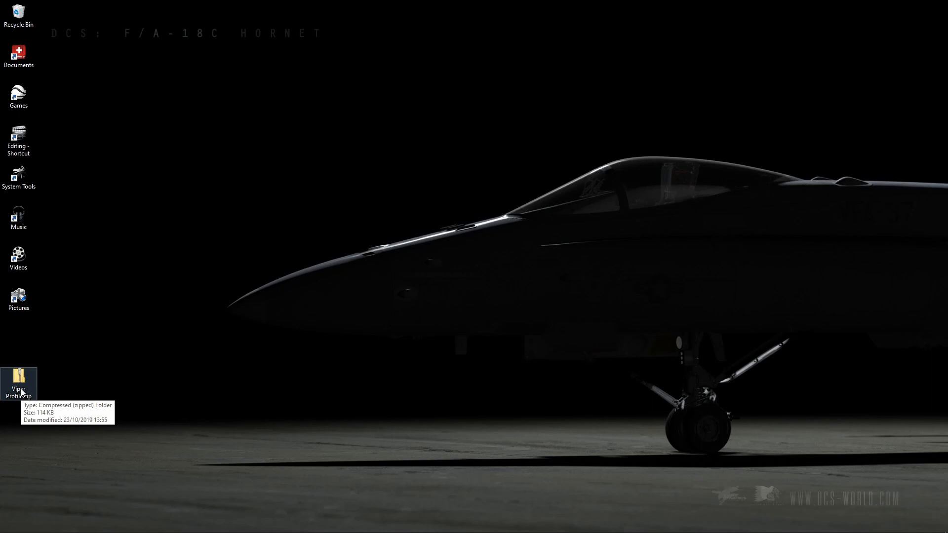
Extract Viper Profile.zip into a Viper Profile folder on the desktop and close the extracted-files window.
drag(22, 383, 30, 371)
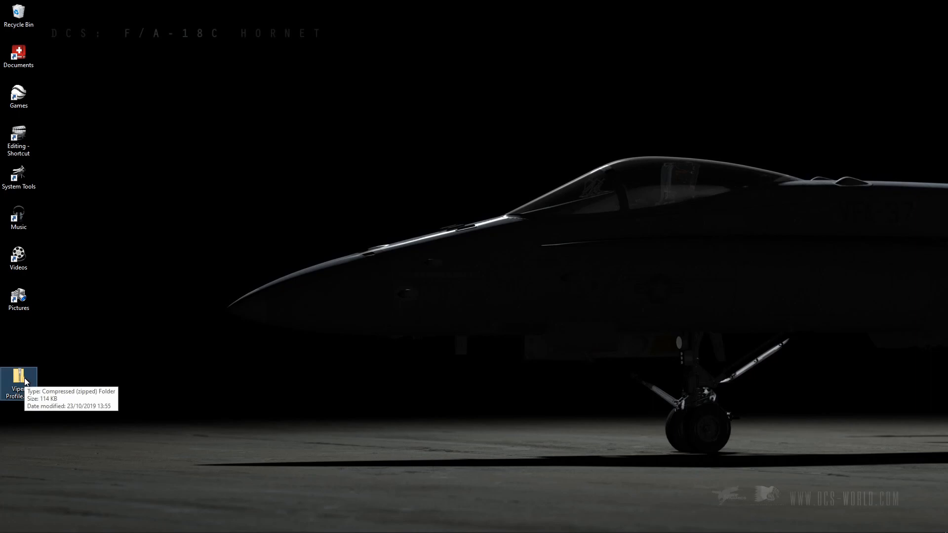
right_click(25, 381)
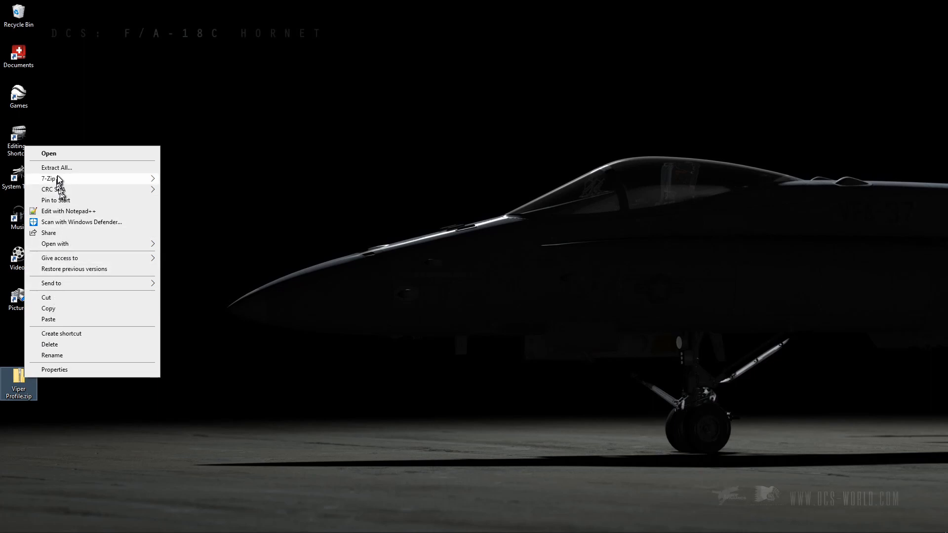
mouse_move(59, 179)
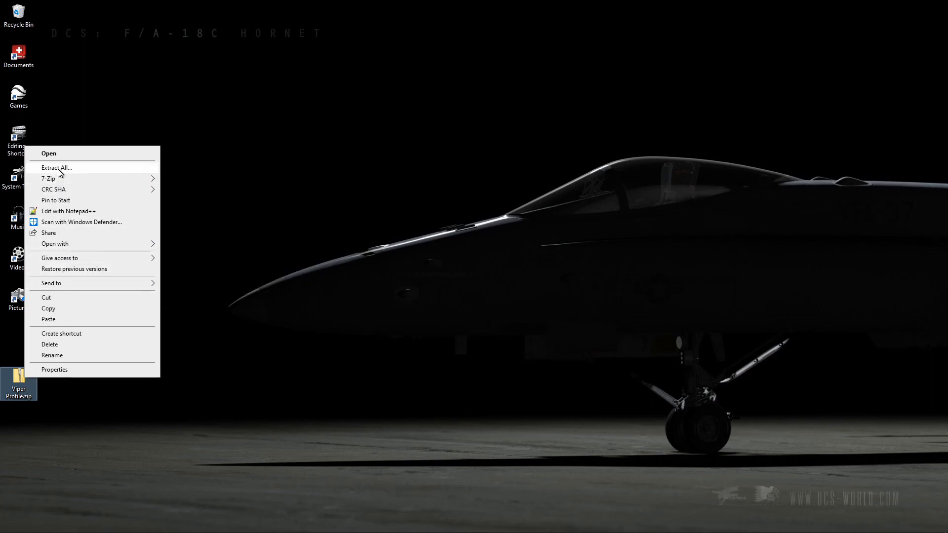
click(60, 168)
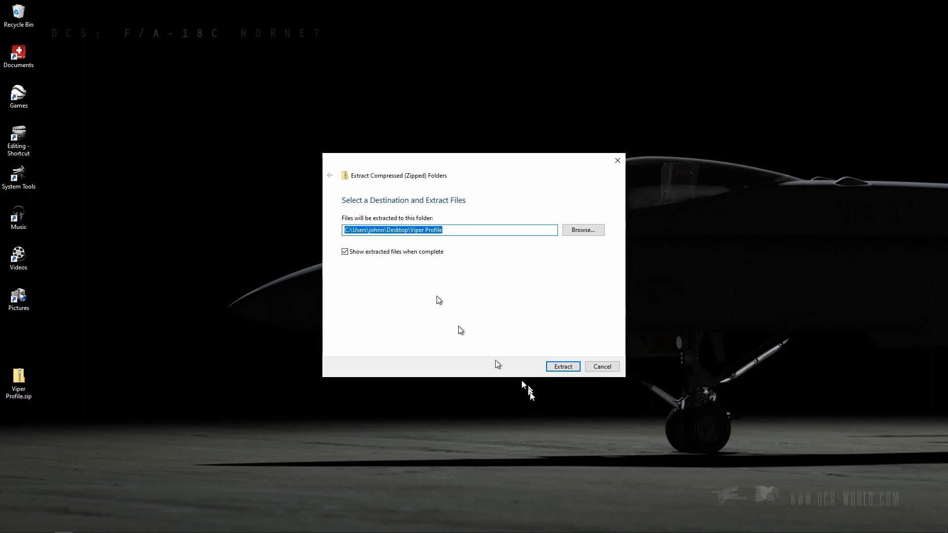
click(564, 366)
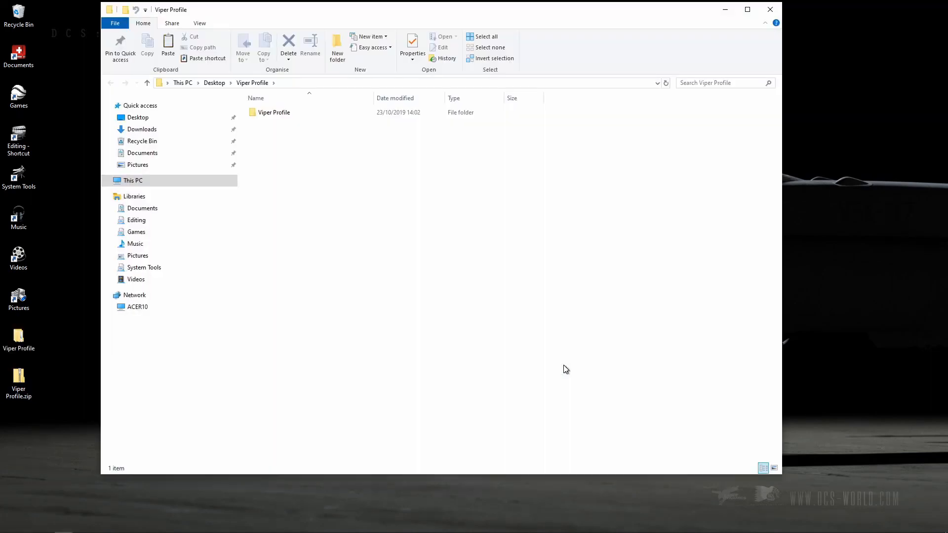
click(772, 11)
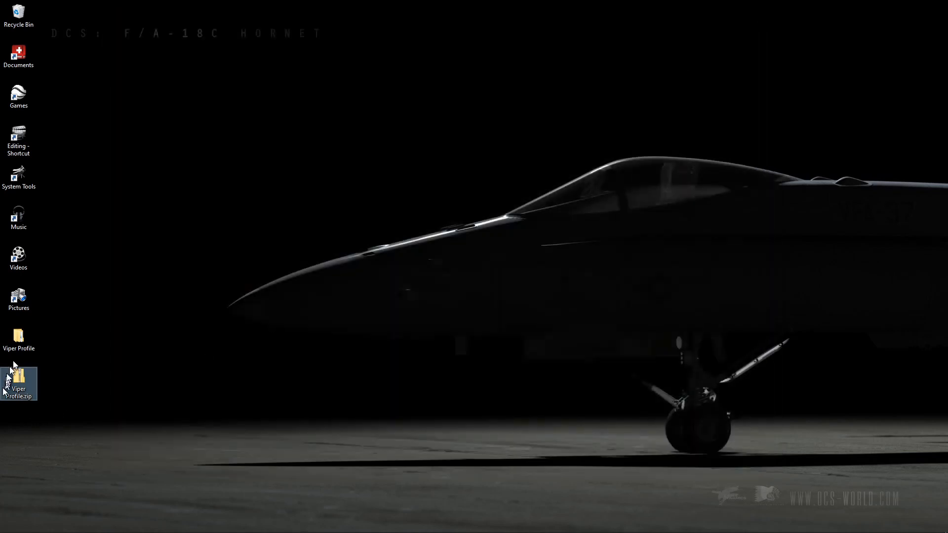
Open the extracted Viper Profile folder on the desktop and go into its inner Viper Profile folder.
click(16, 350)
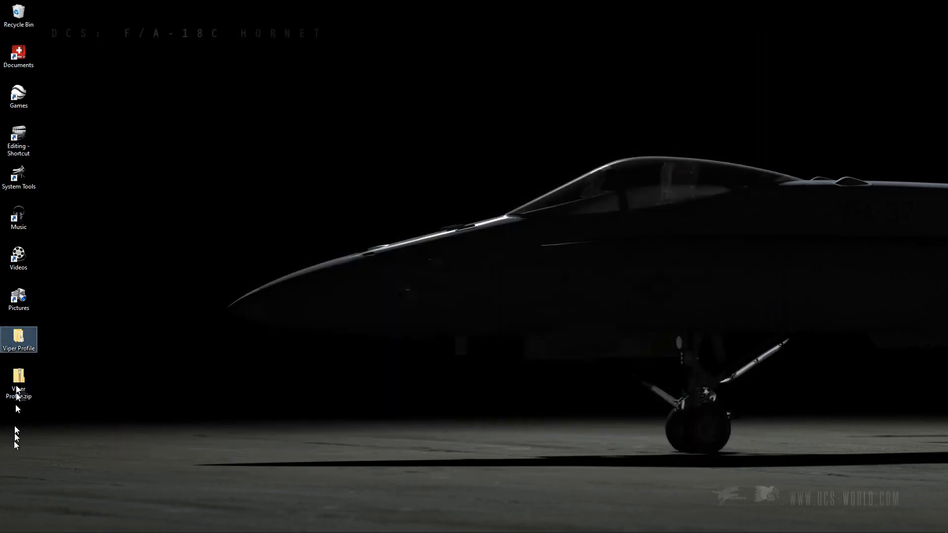
double_click(19, 340)
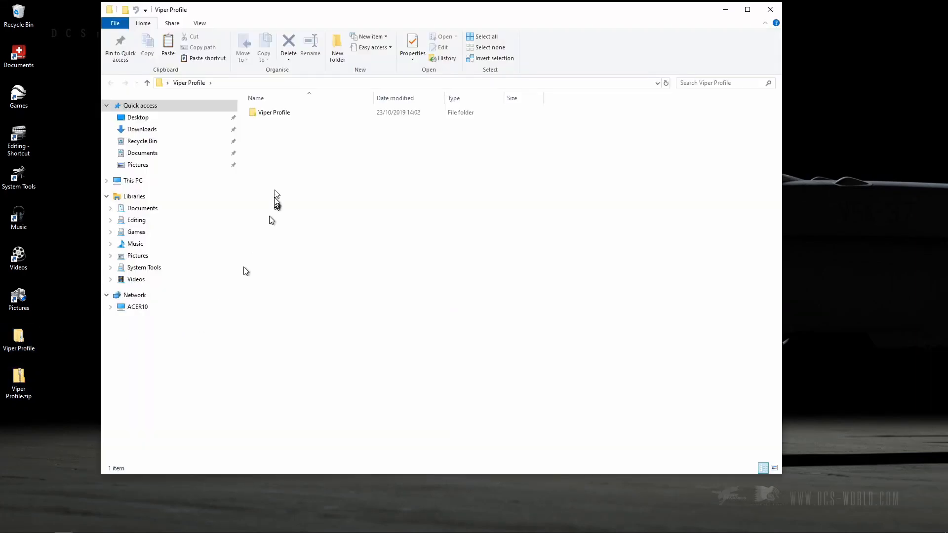
double_click(267, 114)
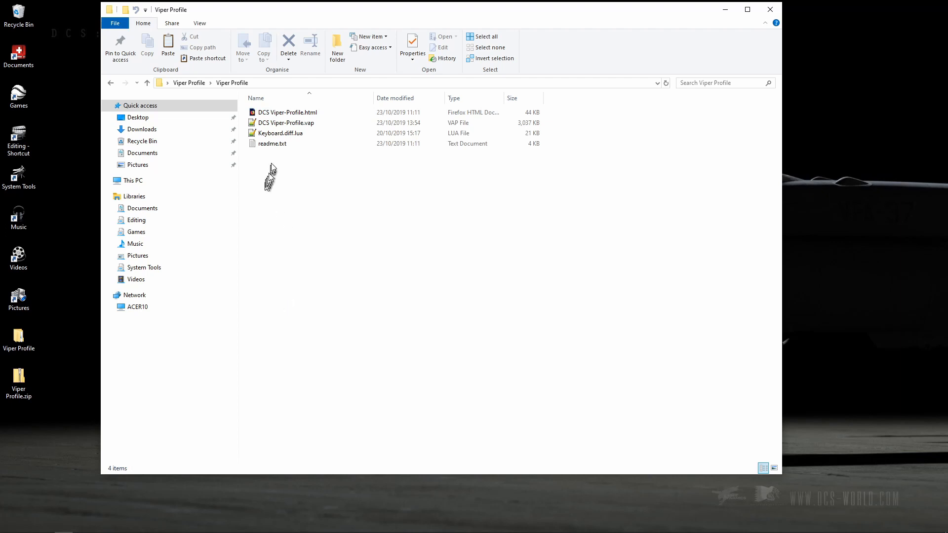
Open readme.txt to read the profile's installation notes, and close it again.
double_click(270, 144)
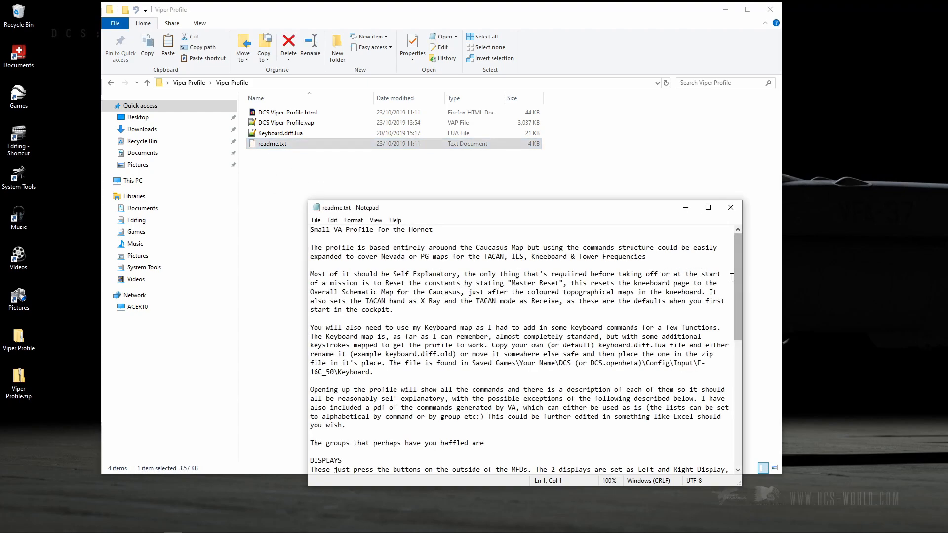
mouse_move(736, 283)
mouse_down()
mouse_move(737, 392)
mouse_move(738, 284)
mouse_up()
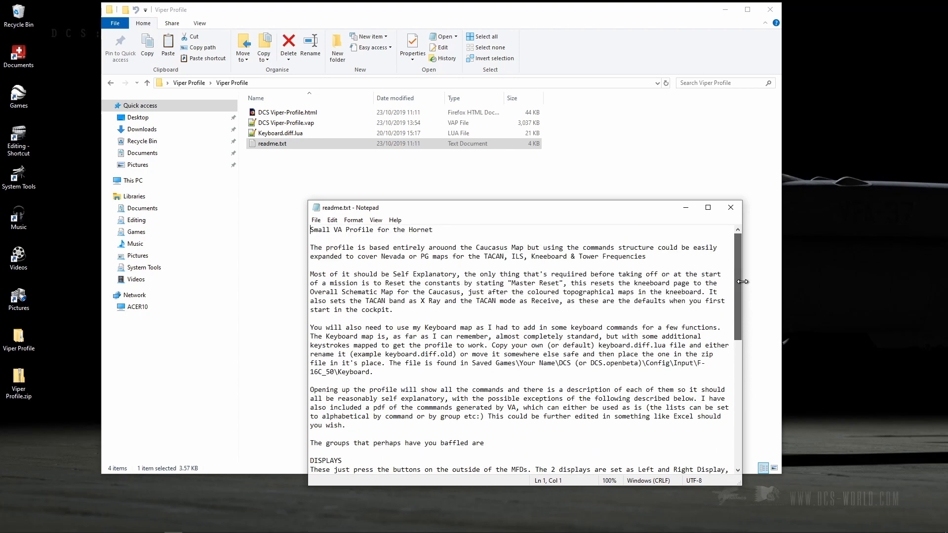
click(732, 209)
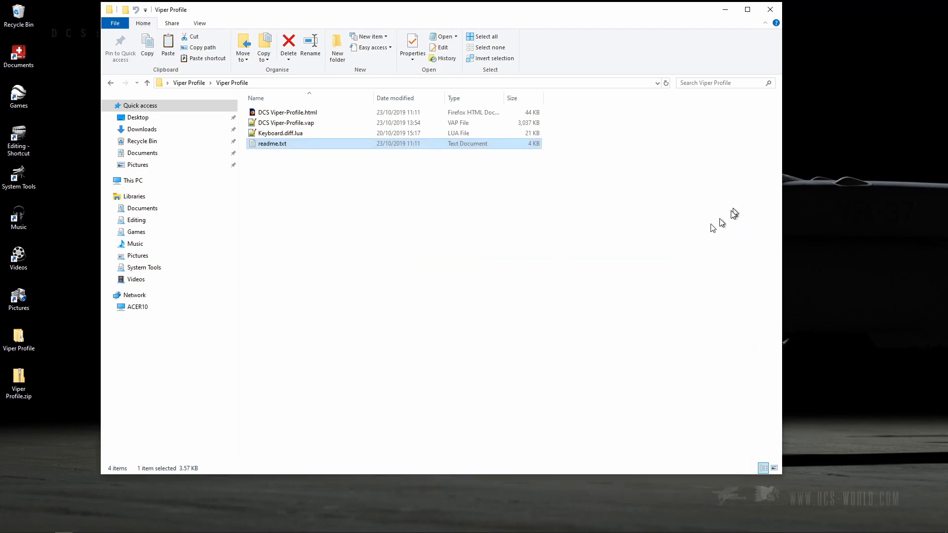
Open DCS Viper-Profile.html in the browser and sort its command table by spoken command, keyboard shortcut and finally button.
click(290, 117)
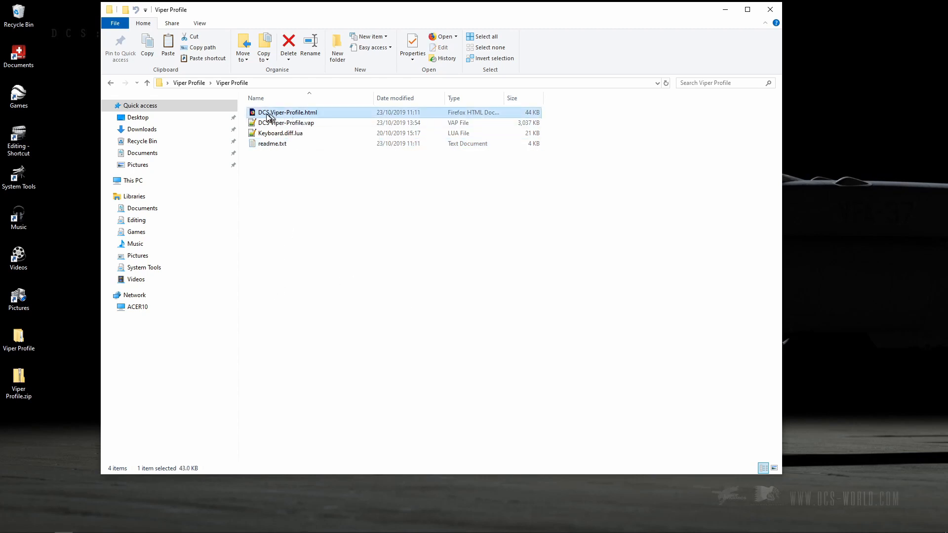
double_click(307, 117)
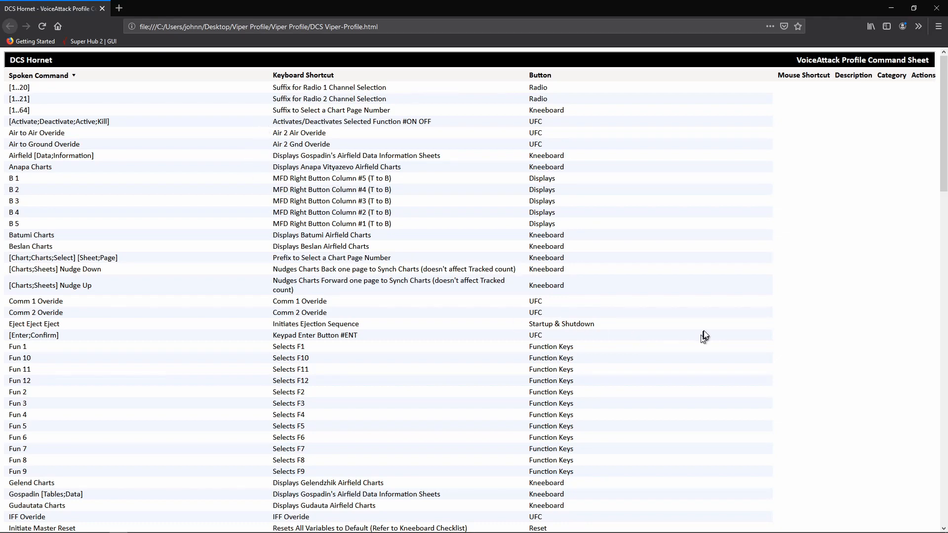
mouse_move(943, 149)
mouse_down()
mouse_move(945, 471)
mouse_move(944, 135)
mouse_up()
click(61, 77)
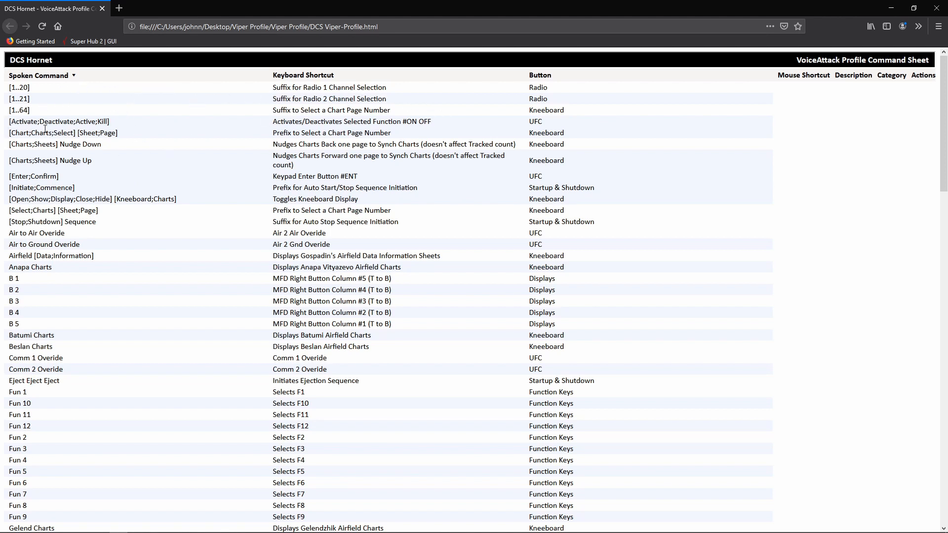
click(303, 77)
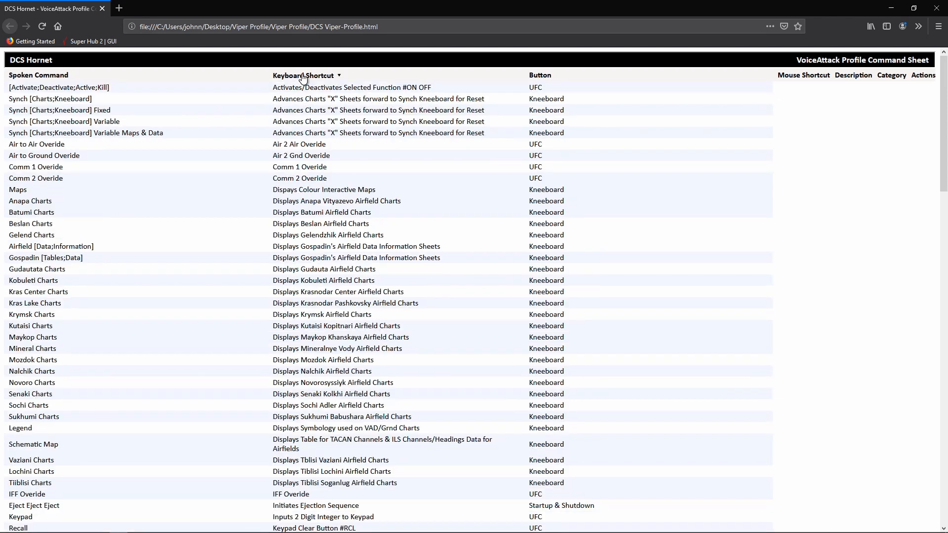
click(543, 79)
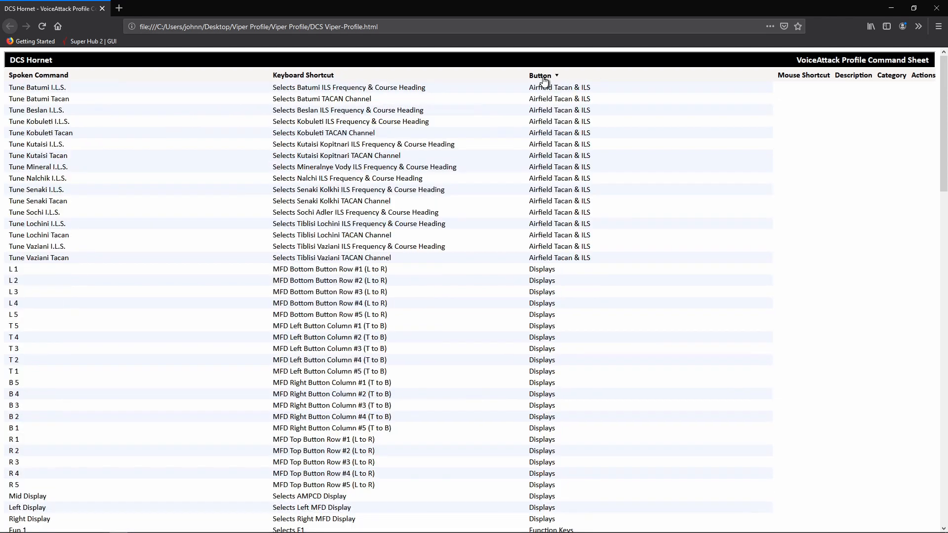
click(51, 76)
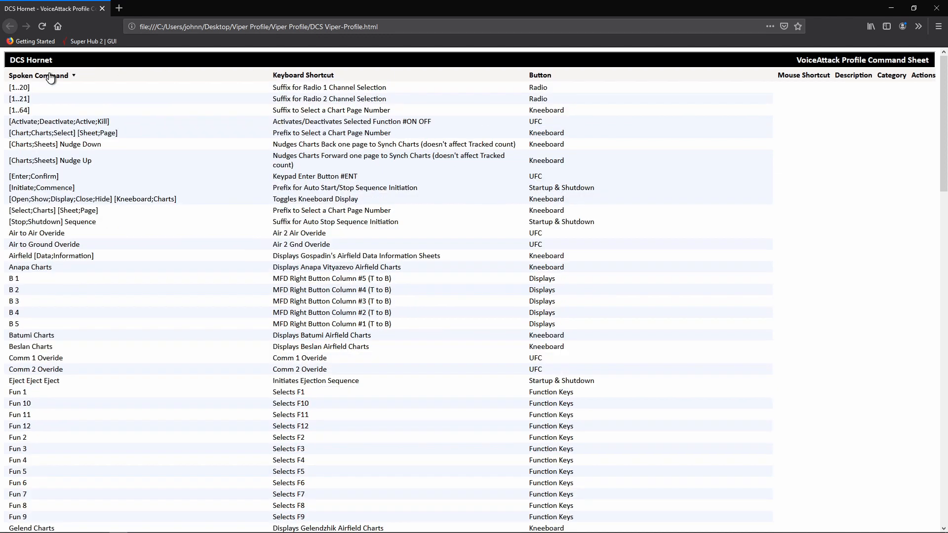
click(538, 78)
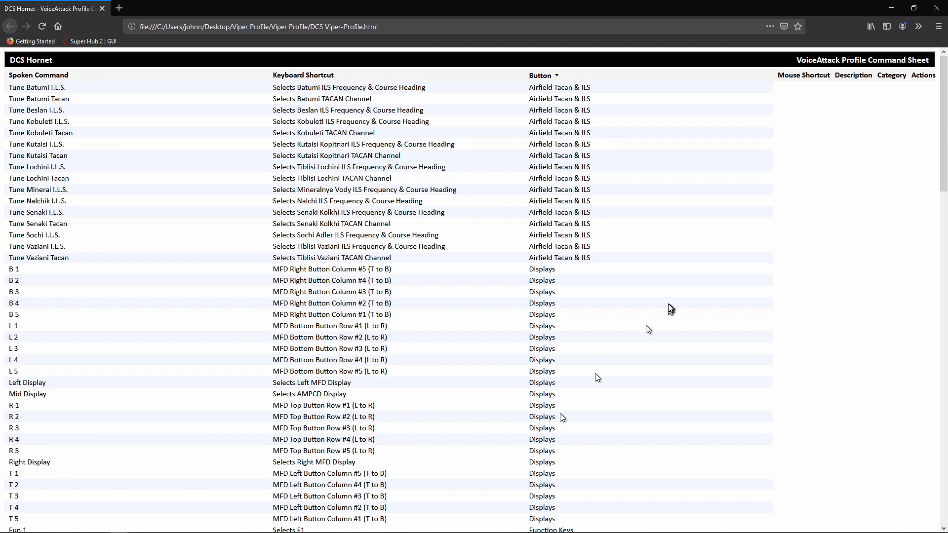
Look through the voice commands grouped by button category and close the command sheet.
scroll(669, 310, down, 5)
scroll(674, 322, down, 3)
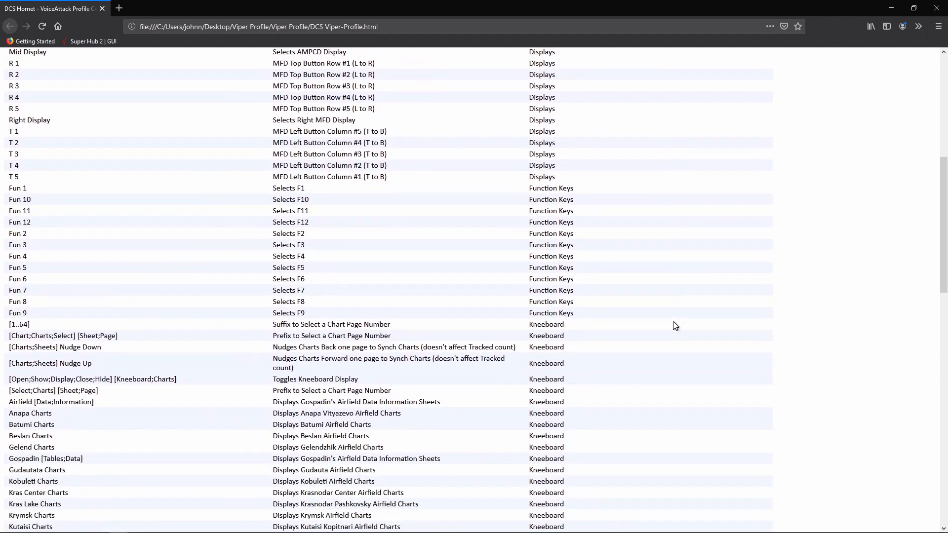
scroll(679, 334, up, 5)
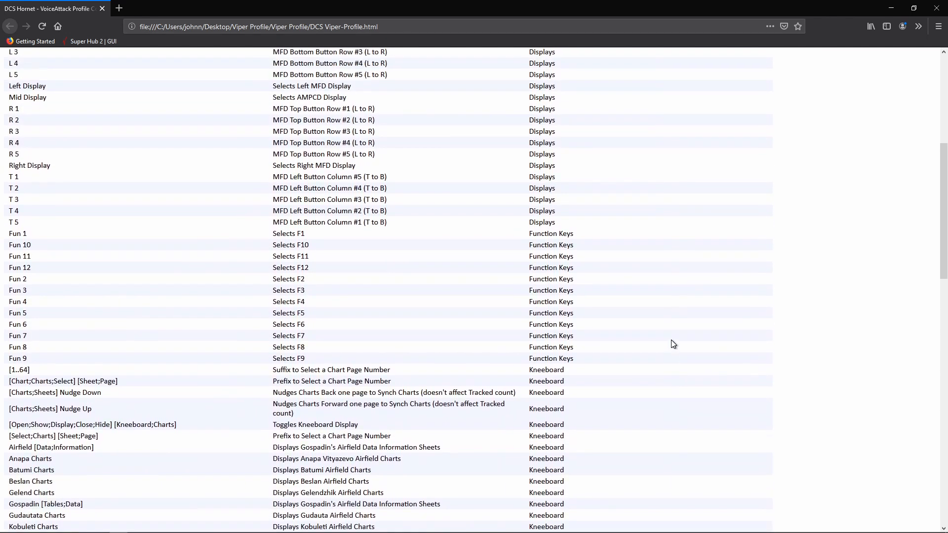
scroll(675, 334, up, 3)
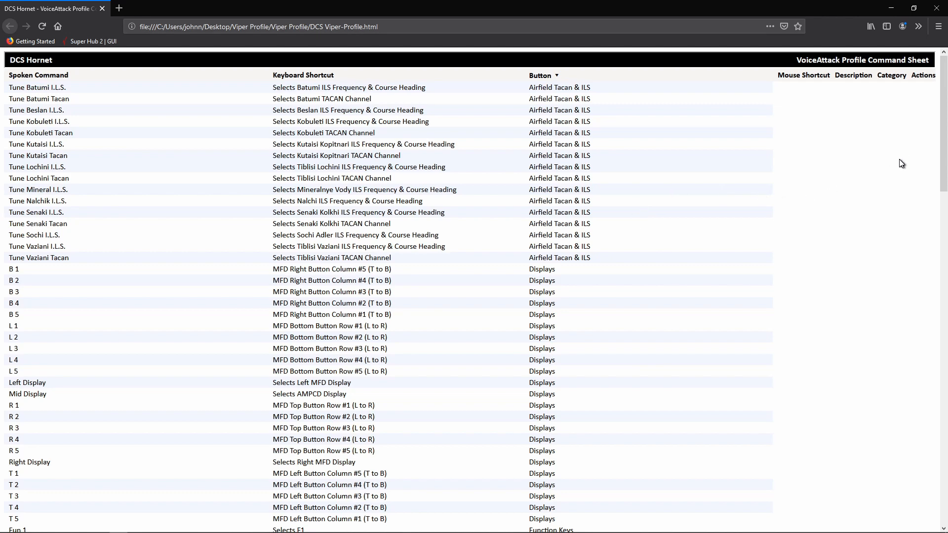
click(941, 10)
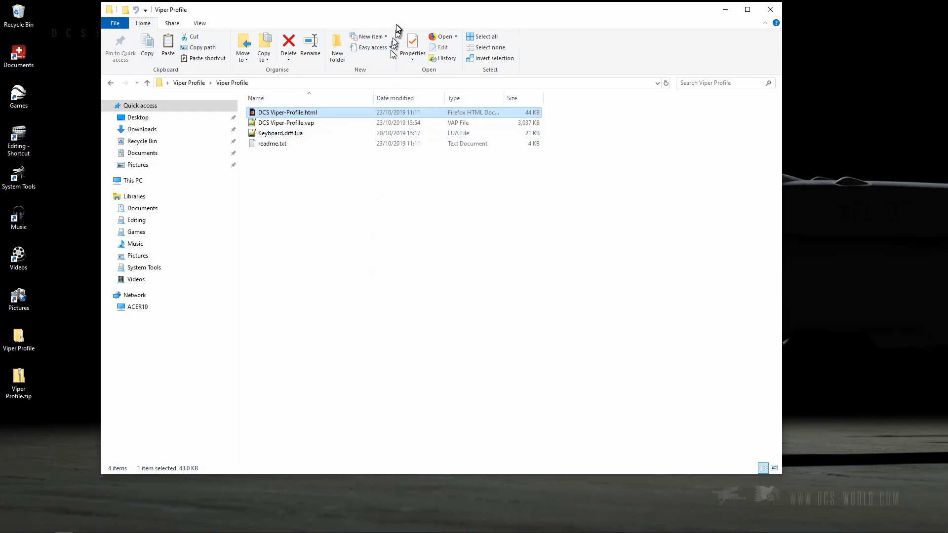
Move the folder window aside, select Keyboard.diff.lua, and browse on drive C to Saved Games\DCS.openbeta in the Windows user folder.
drag(398, 20, 570, 24)
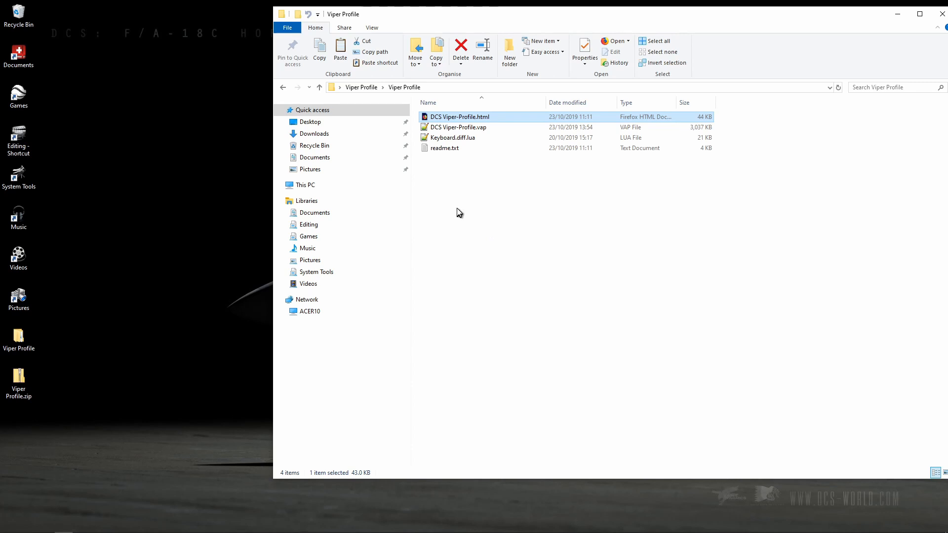
click(456, 140)
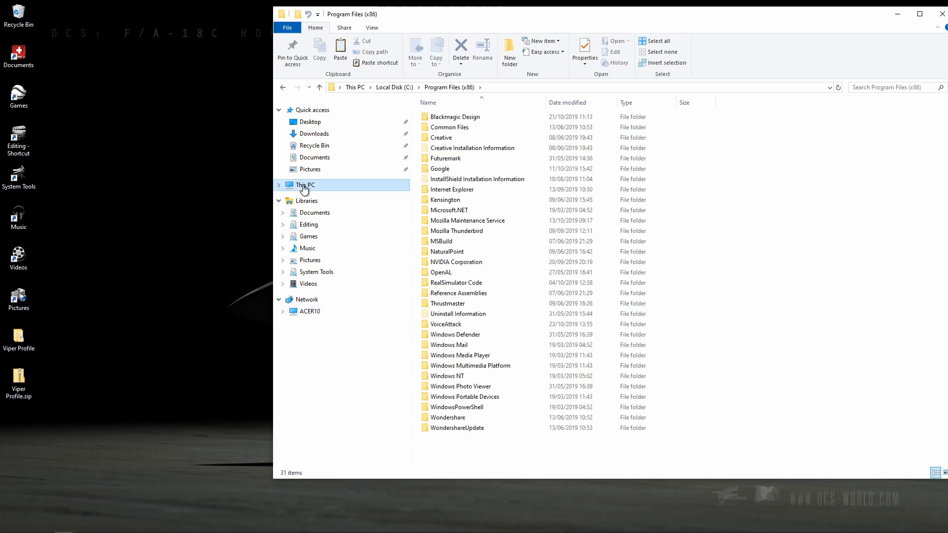
click(304, 185)
double_click(460, 196)
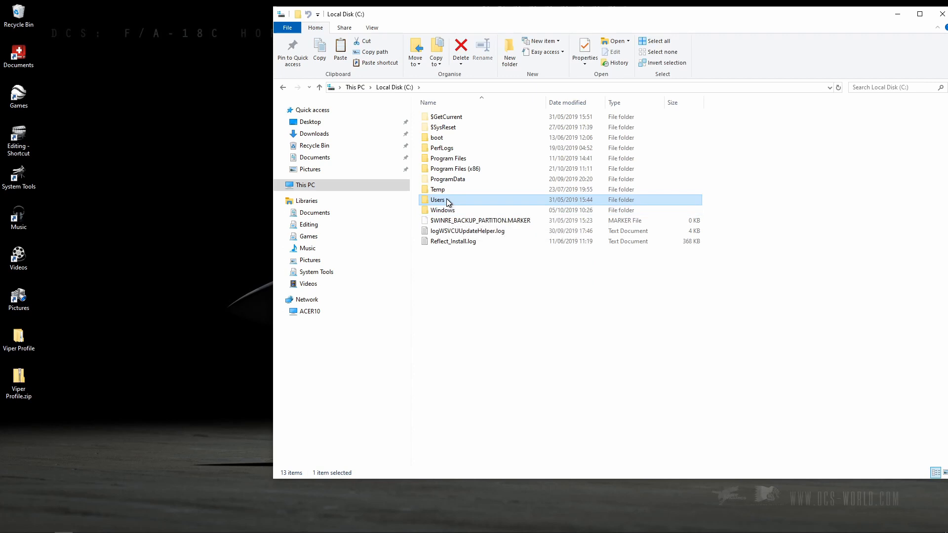
double_click(438, 200)
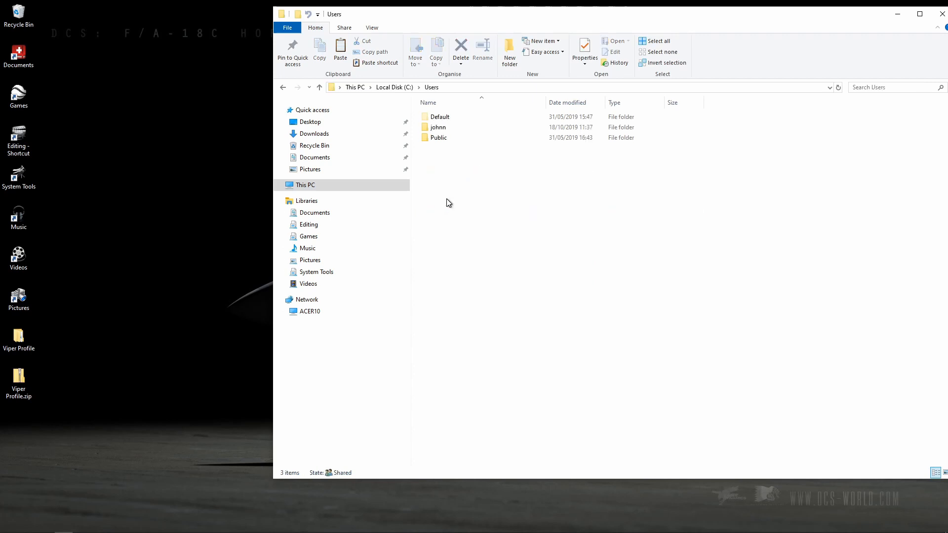
double_click(438, 128)
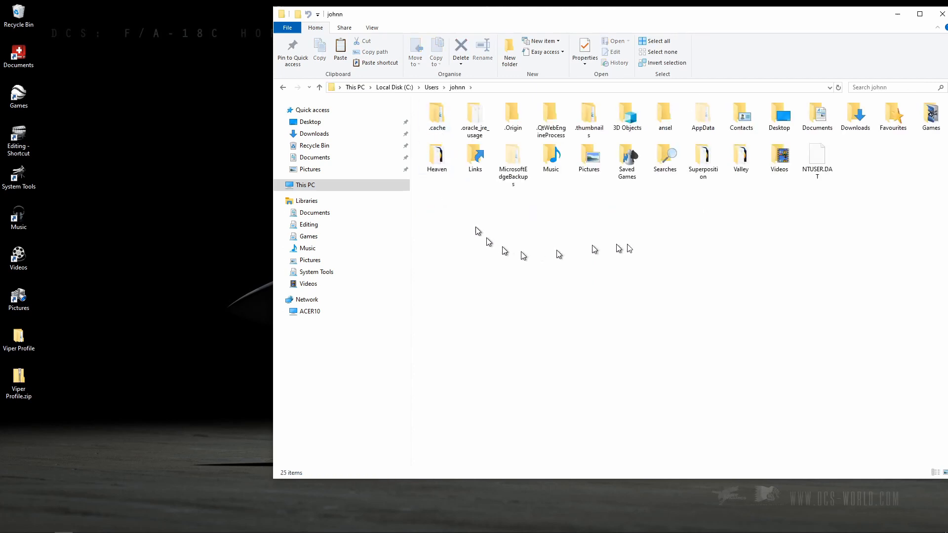
double_click(625, 159)
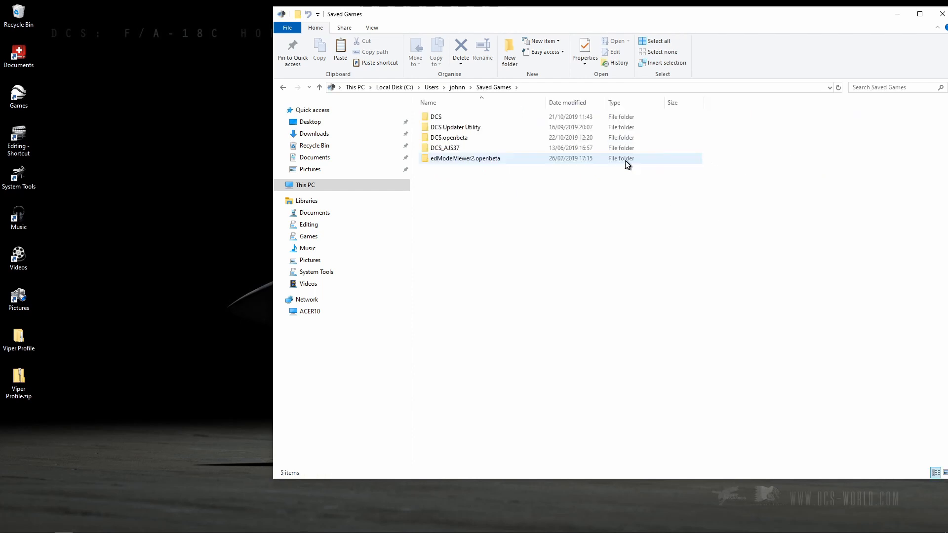
double_click(449, 138)
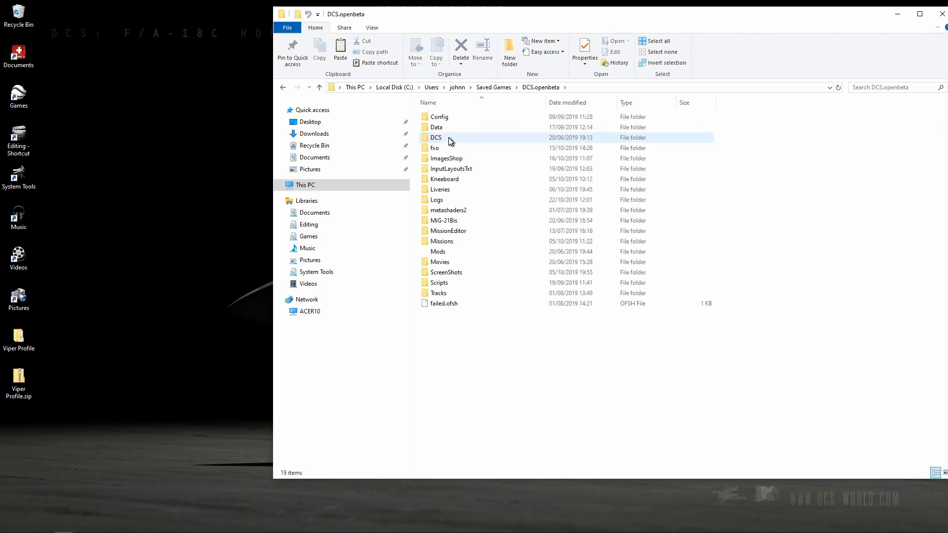
Go into Config\Input within DCS.openbeta and open the F-16C_50 folder.
mouse_move(451, 141)
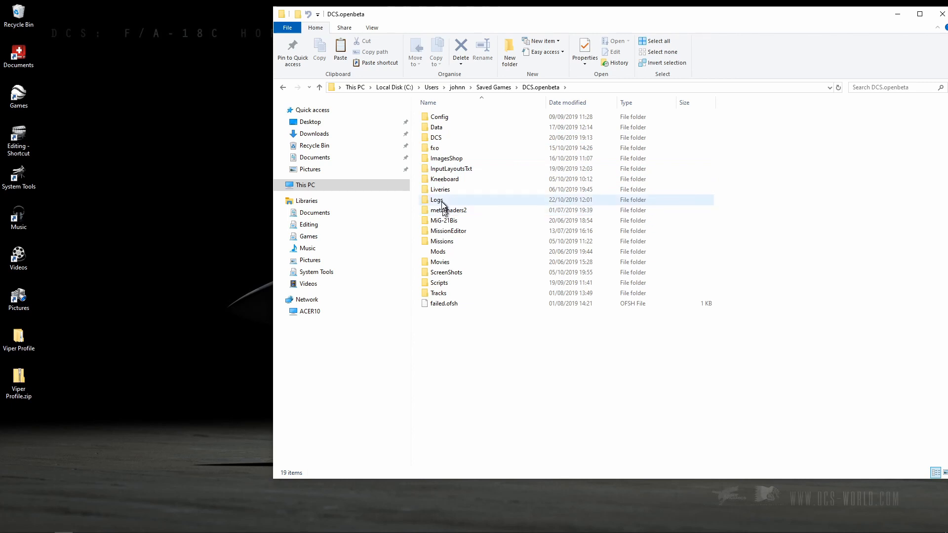
click(442, 118)
double_click(441, 121)
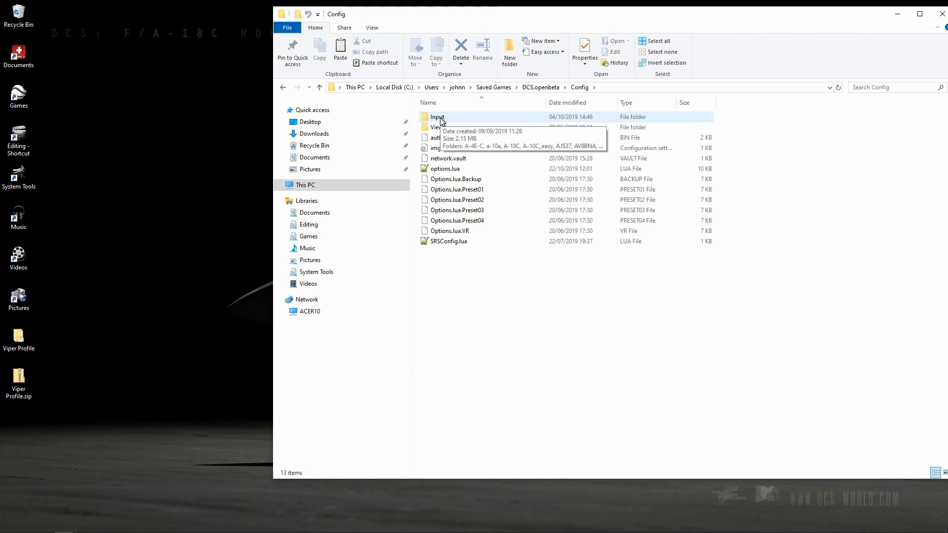
double_click(440, 121)
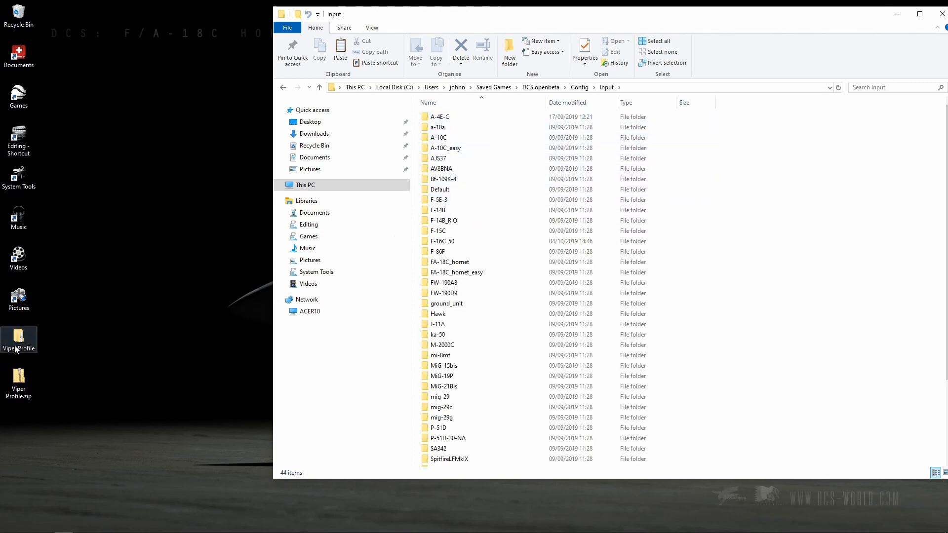
click(441, 243)
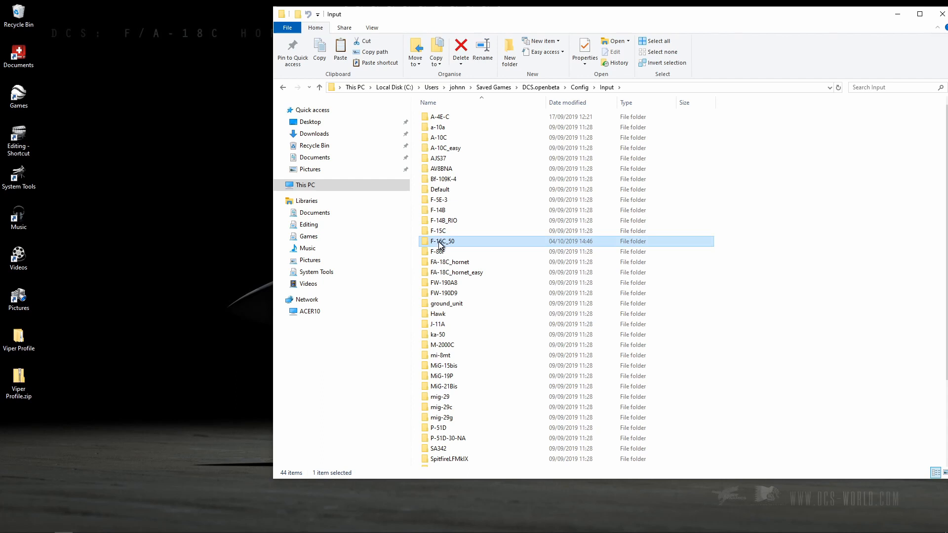
double_click(441, 242)
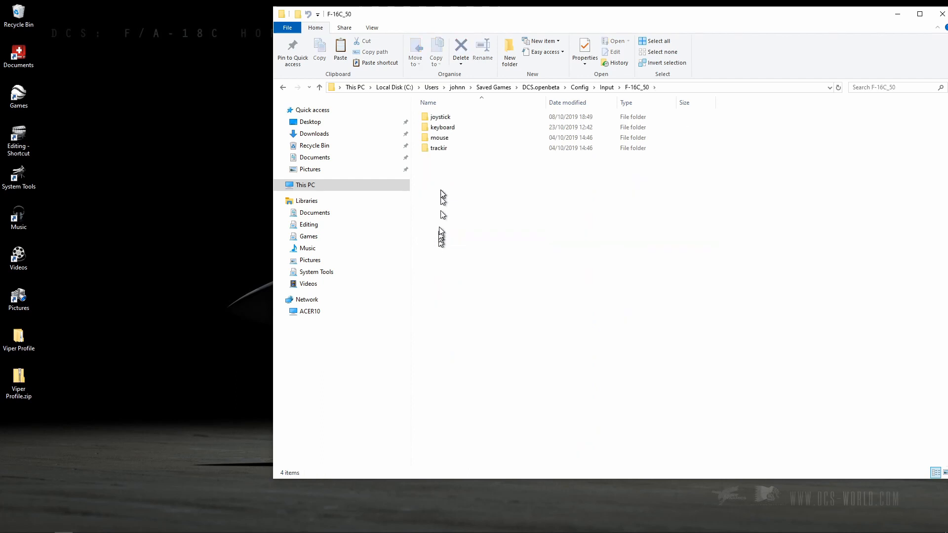
Rename the existing Keyboard.diff.lua in the F-16C_50 keyboard folder to Keyboard.diff.old, accepting the extension change.
double_click(439, 128)
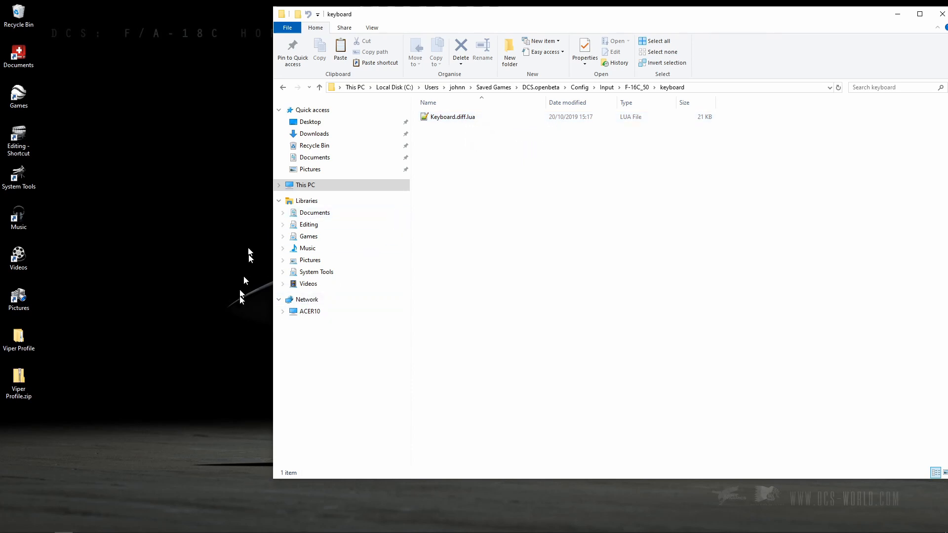
right_click(446, 120)
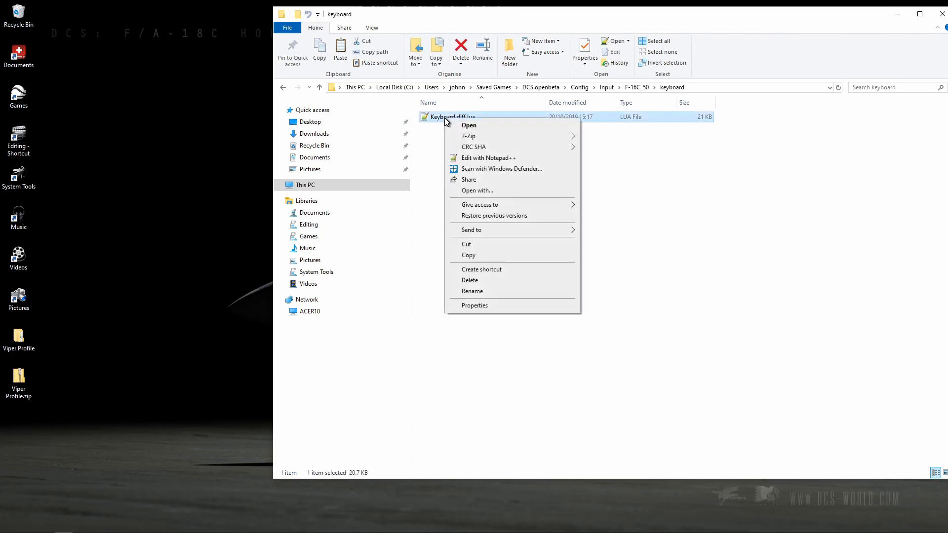
click(475, 291)
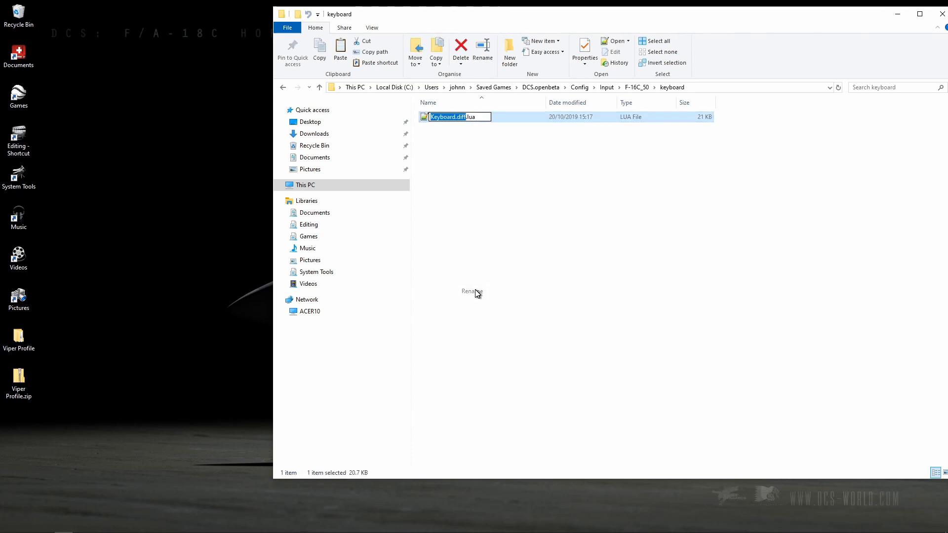
key(Right)
key(Right)
key(BackSpace)
key(BackSpace)
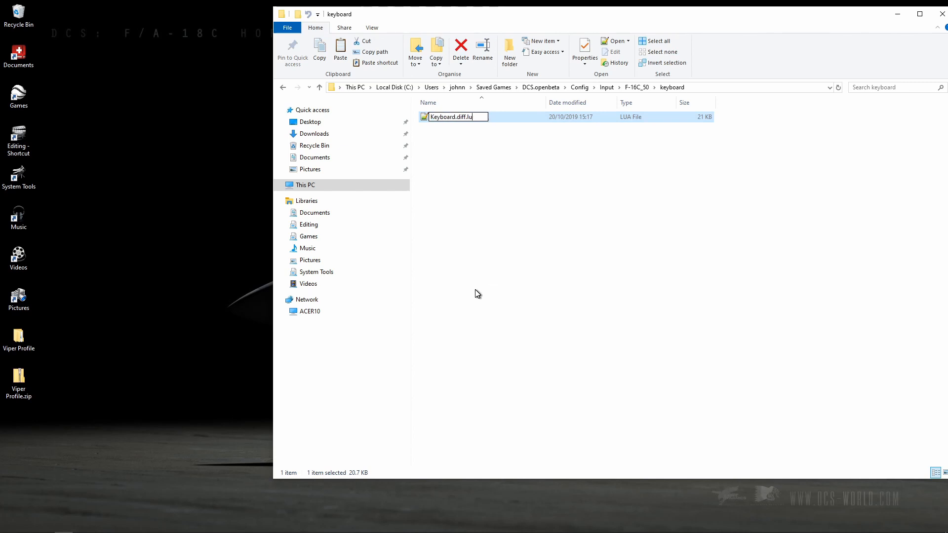
key(BackSpace)
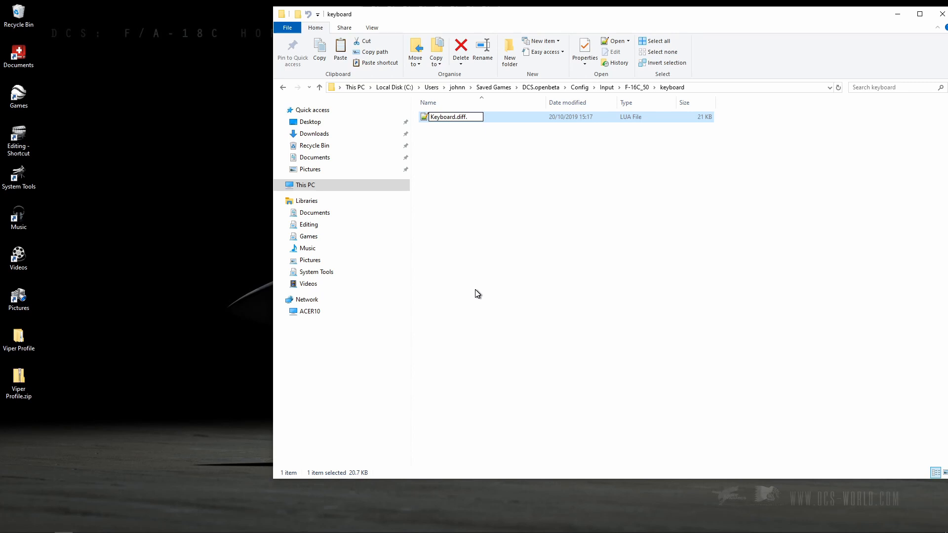
text(old)
key(Return)
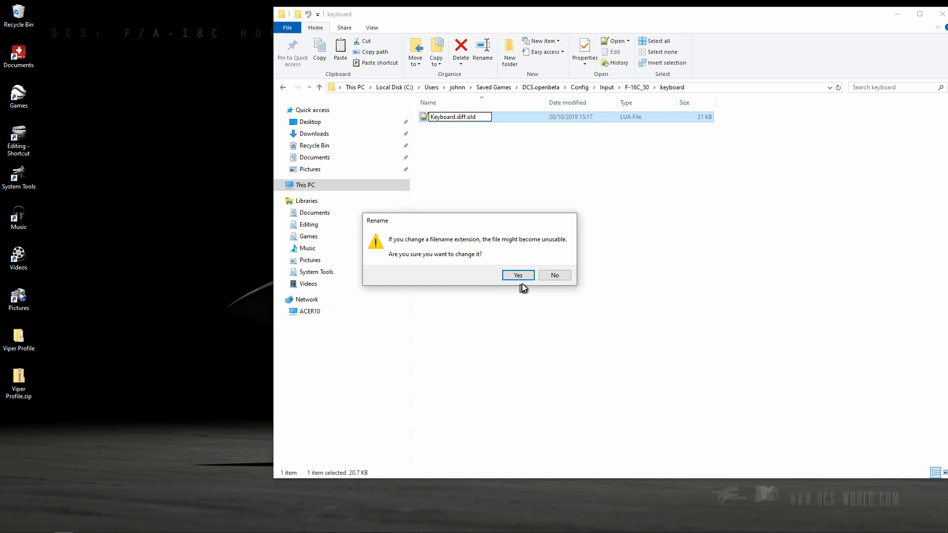
click(518, 275)
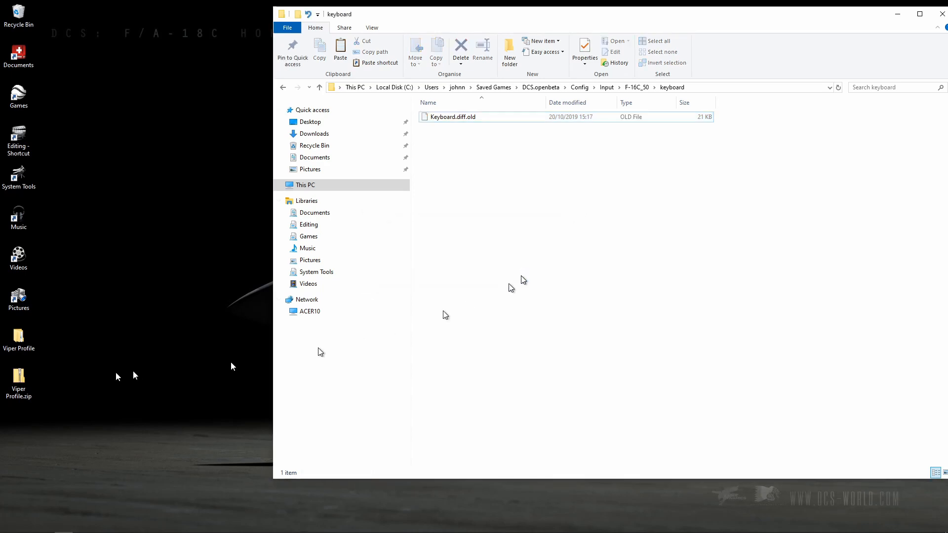
Move the supplied Keyboard.diff.lua from the inner Viper Profile folder into the F-16C_50 keyboard folder, and close the keyboard folder window.
double_click(23, 339)
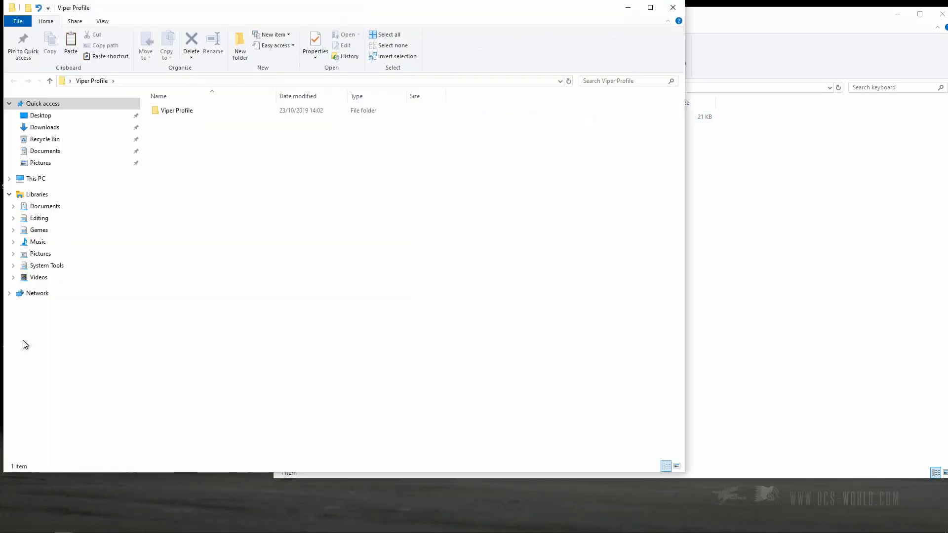
double_click(184, 111)
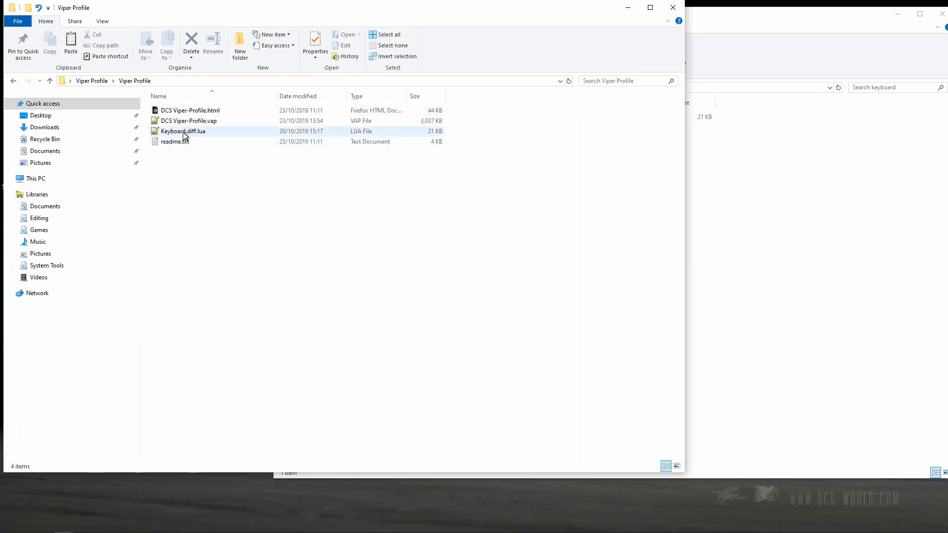
drag(184, 135, 799, 206)
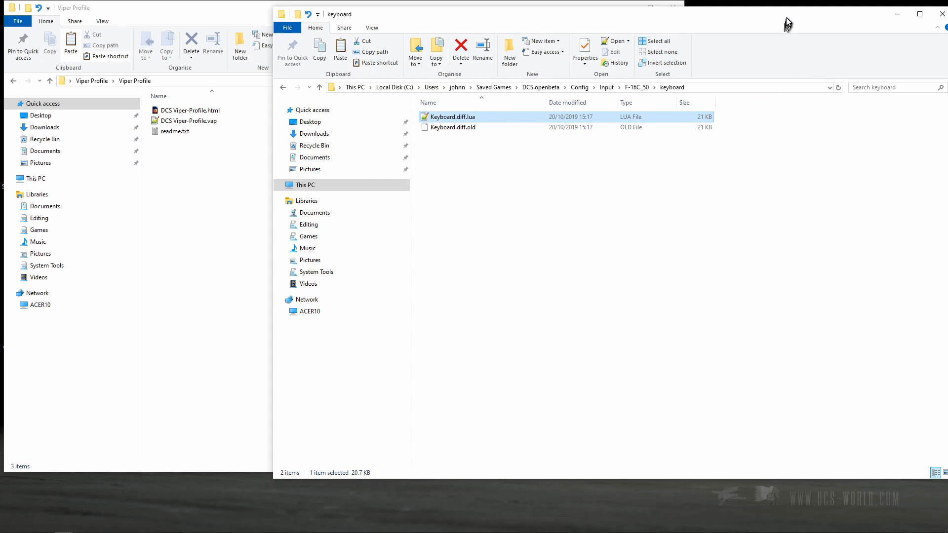
drag(786, 24, 703, 48)
click(850, 46)
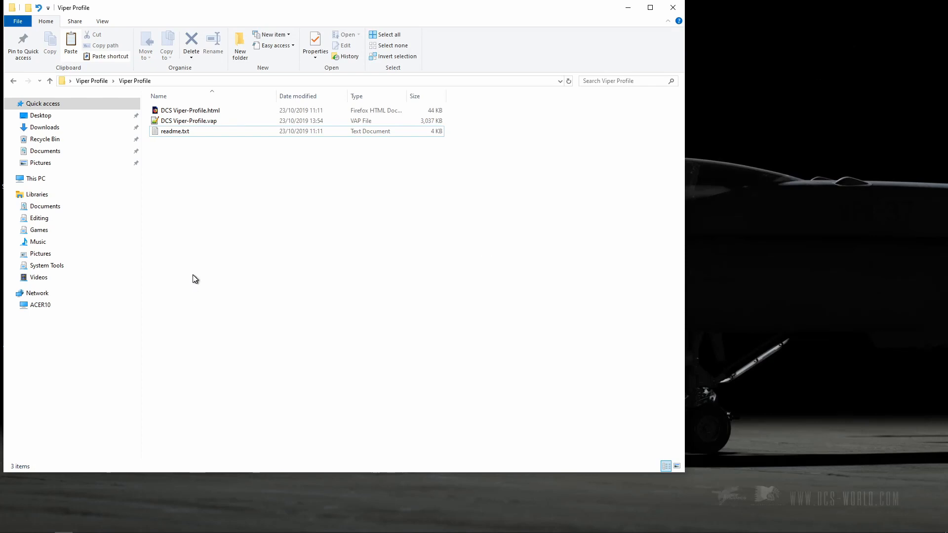
Copy DCS Viper-Profile.vap from the Viper Profile folder to the clipboard.
click(193, 125)
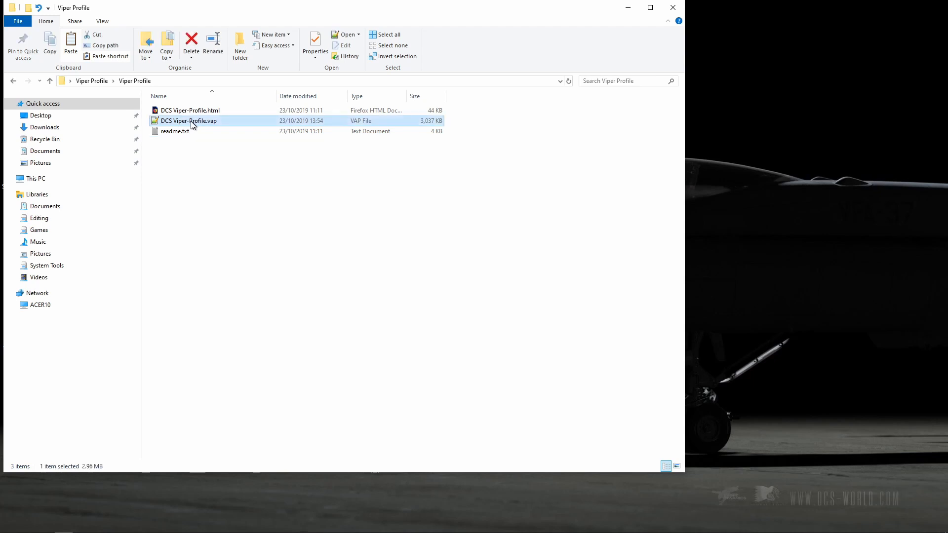
right_click(191, 123)
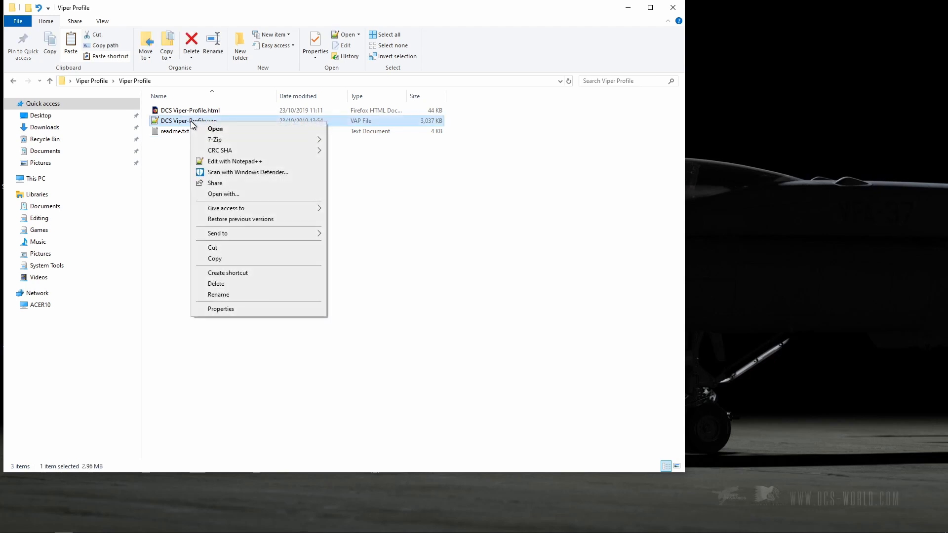
click(212, 259)
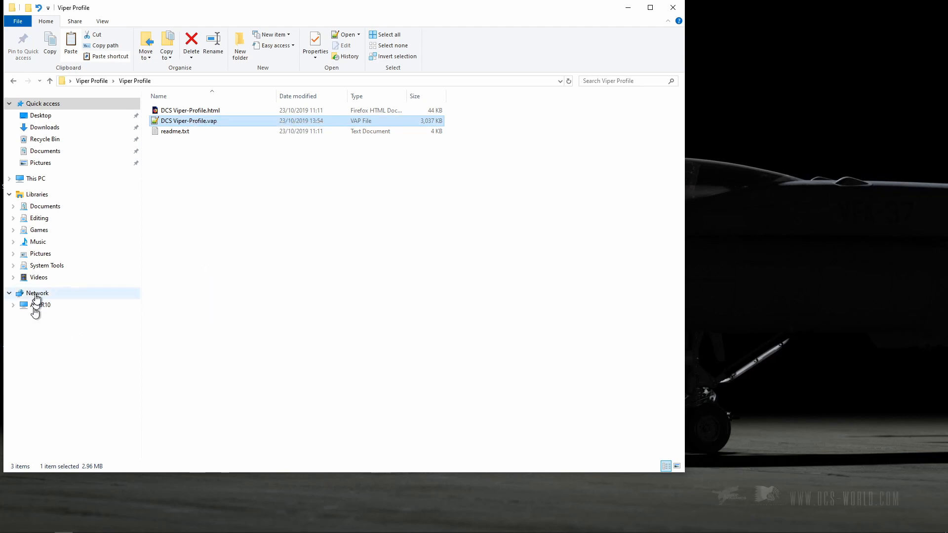
Paste the copied profile file into Program Files (x86)\VoiceAttack\Profiles on drive C and close the folder window.
click(42, 185)
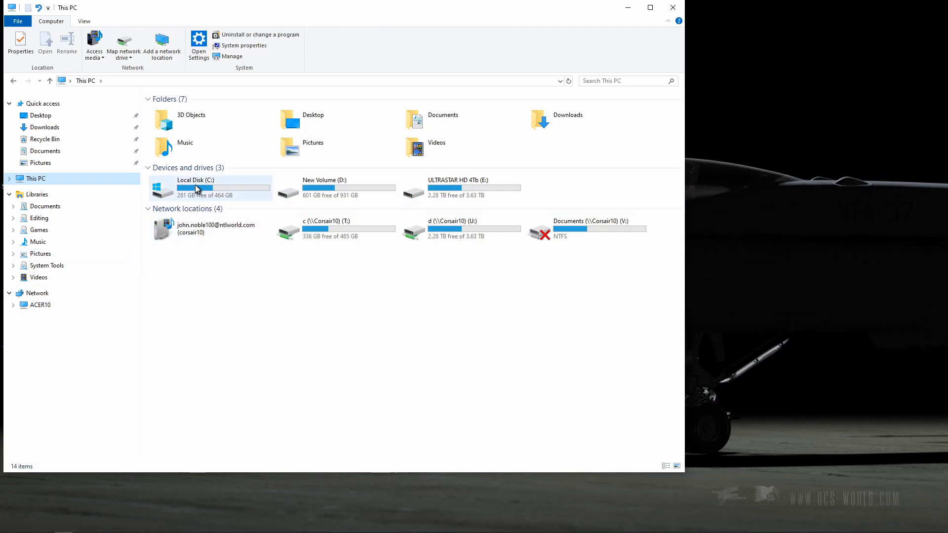
click(197, 189)
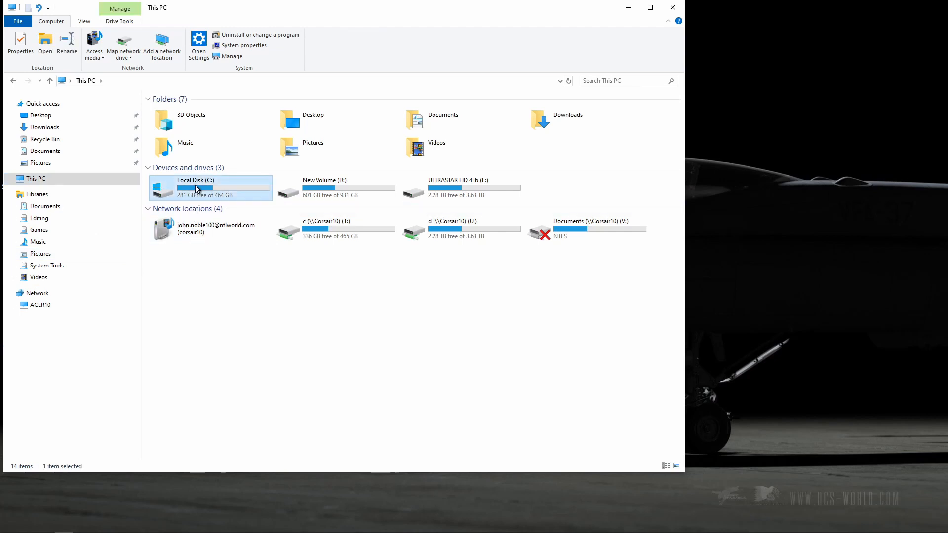
double_click(197, 189)
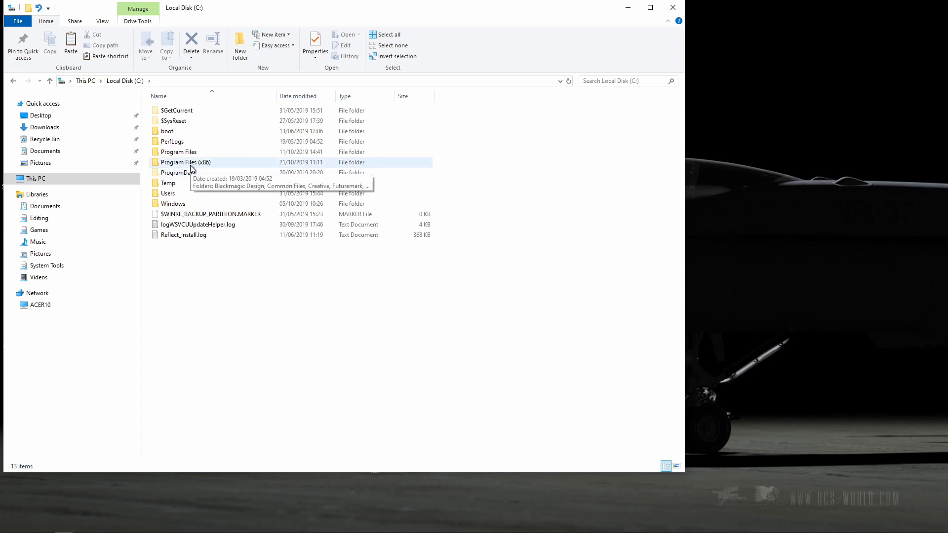
double_click(191, 163)
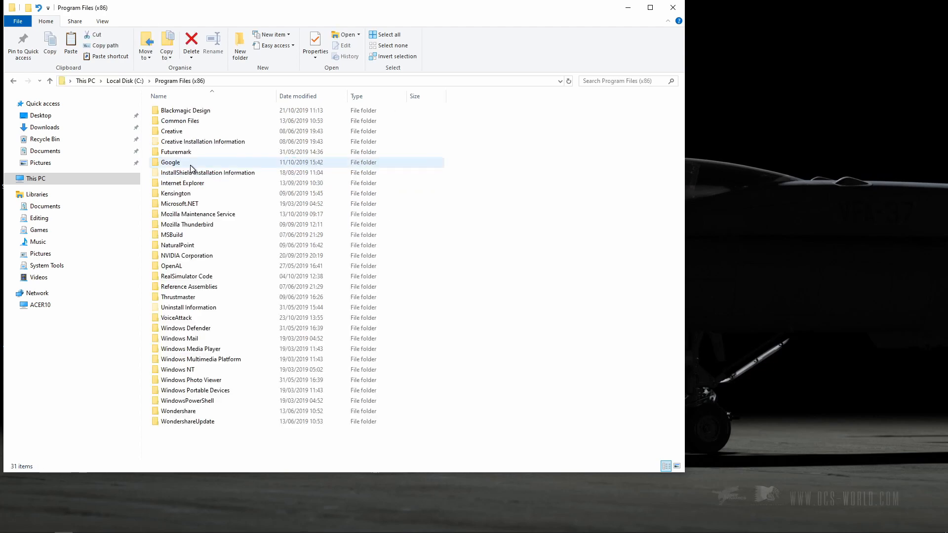
double_click(176, 319)
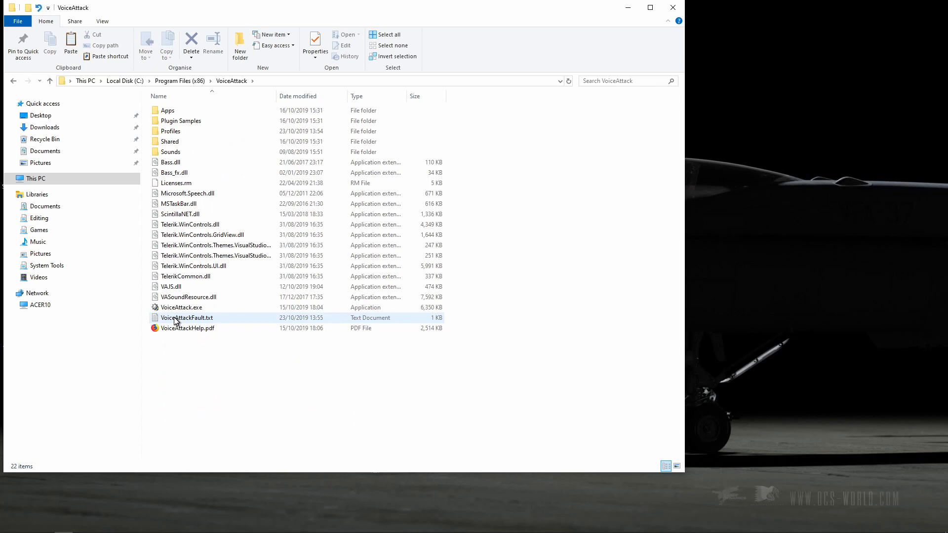
click(168, 133)
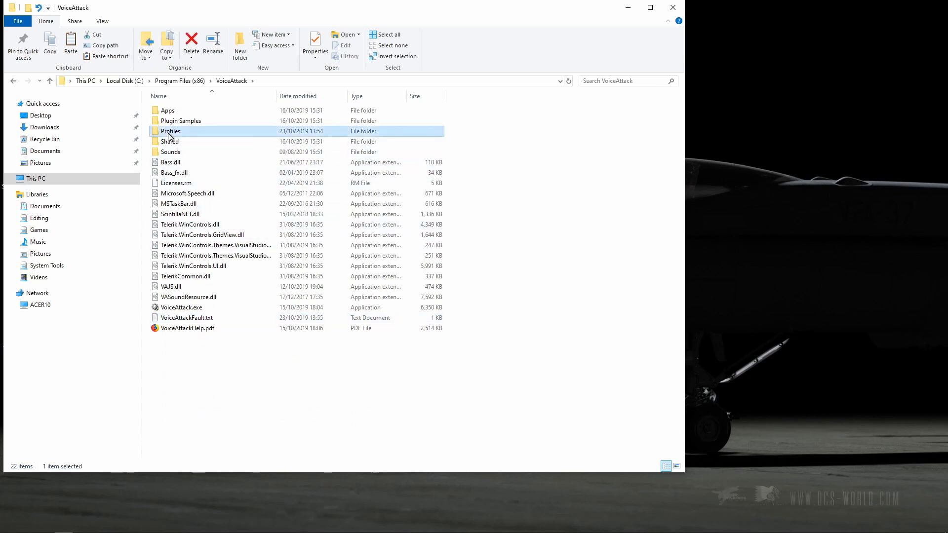
double_click(169, 133)
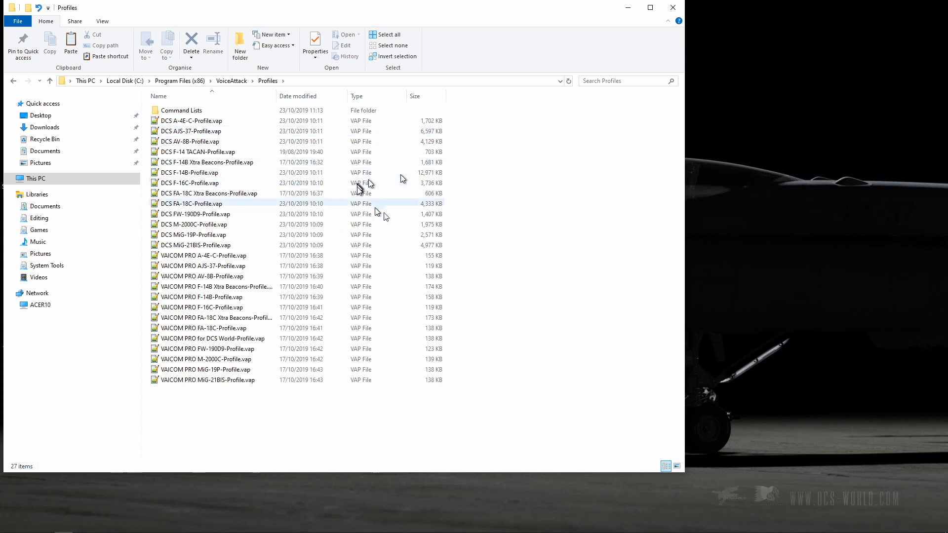
right_click(558, 239)
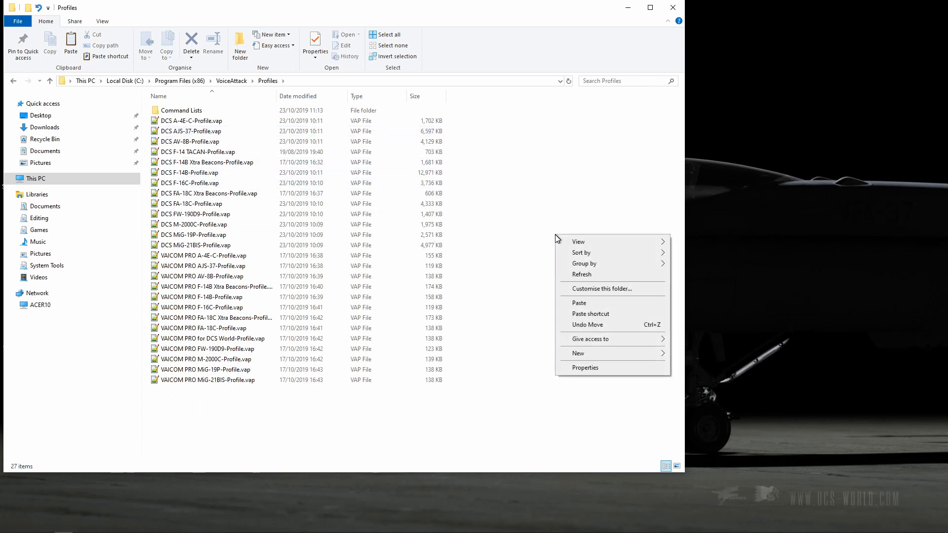
click(581, 304)
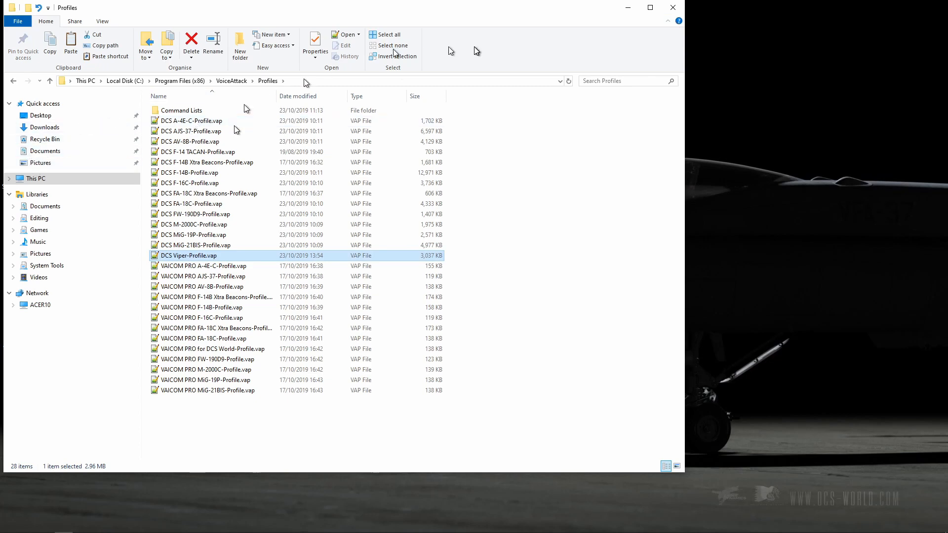
click(672, 8)
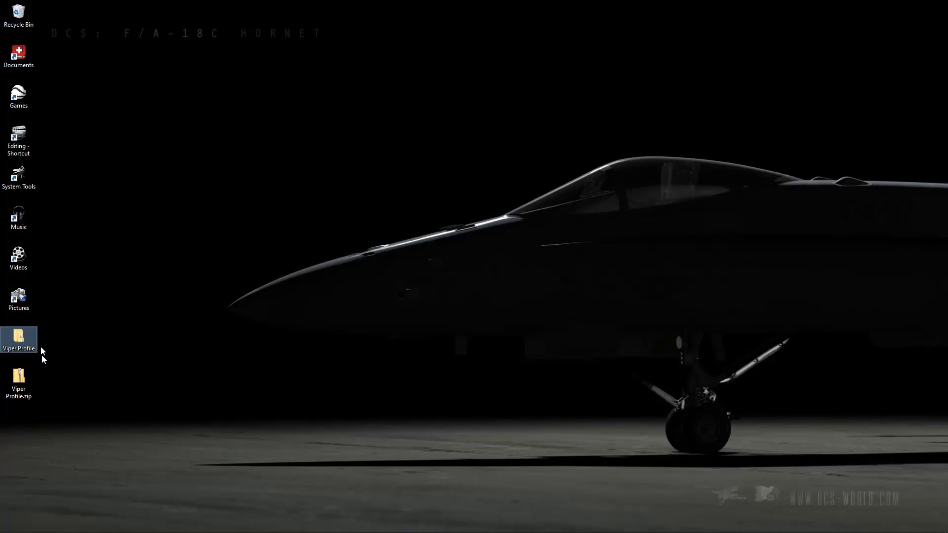
Launch VoiceAttack from the Game Apps folder inside the Games library.
click(22, 104)
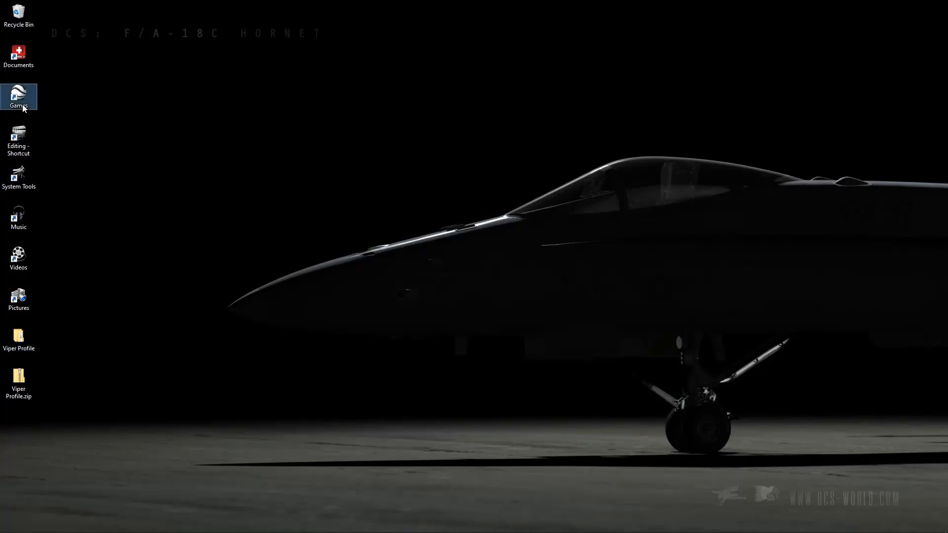
double_click(22, 105)
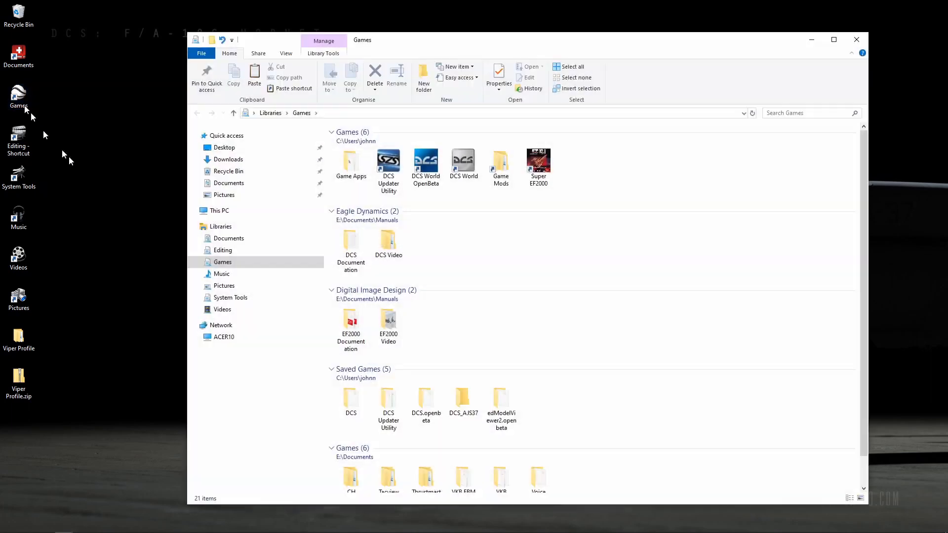
double_click(348, 165)
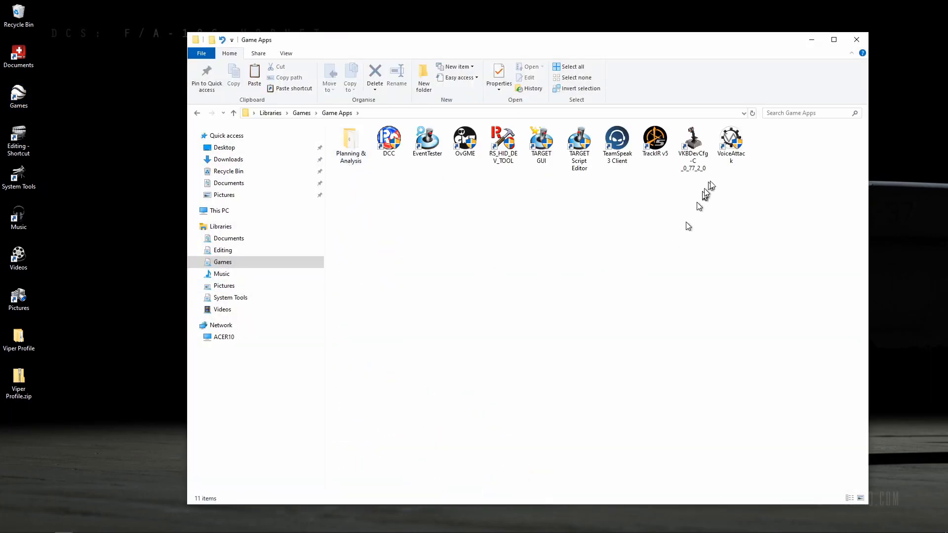
click(724, 157)
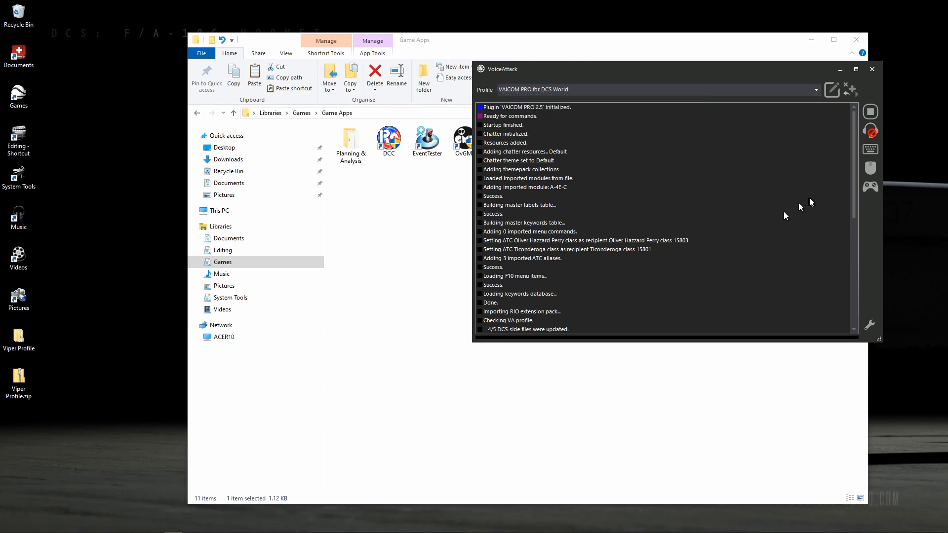
Start importing a VoiceAttack profile and browse on drive C to Program Files (x86)\VoiceAttack\Profiles.
click(851, 88)
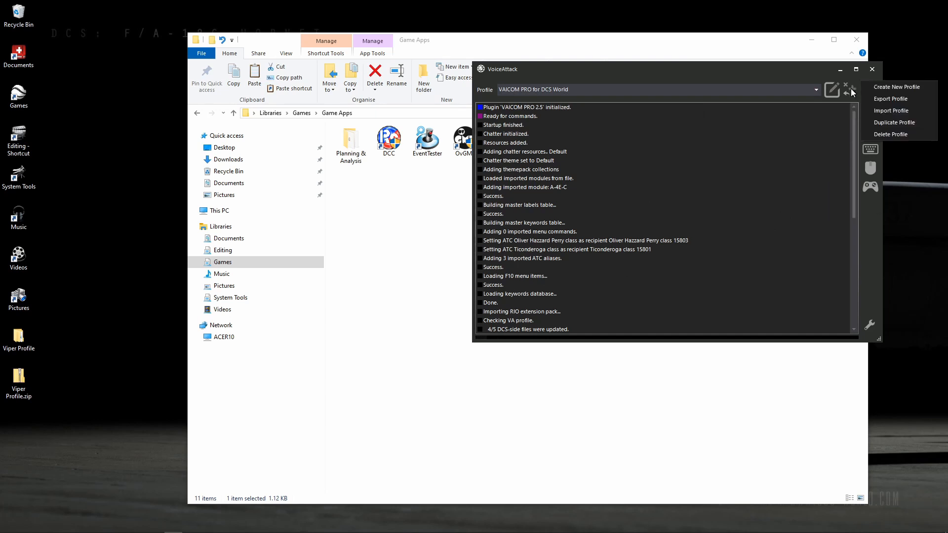
click(893, 110)
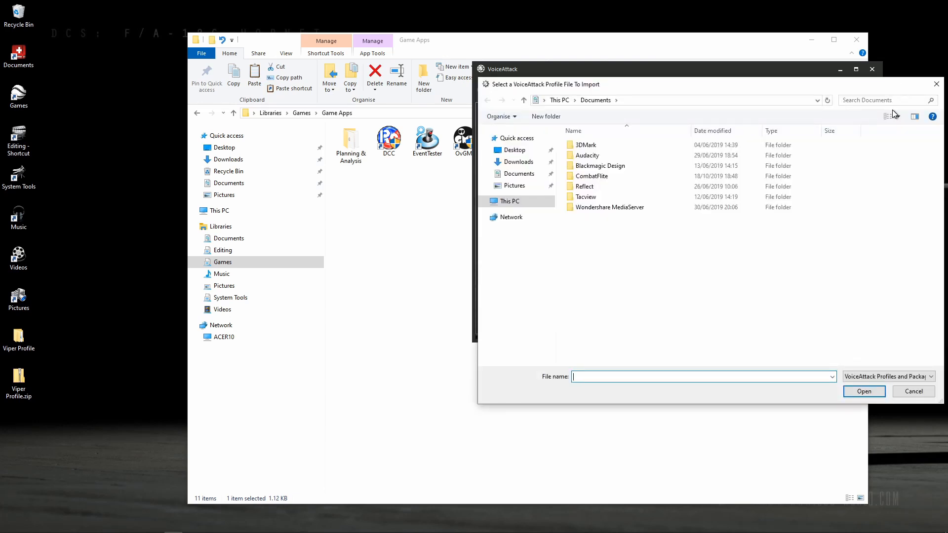
click(508, 200)
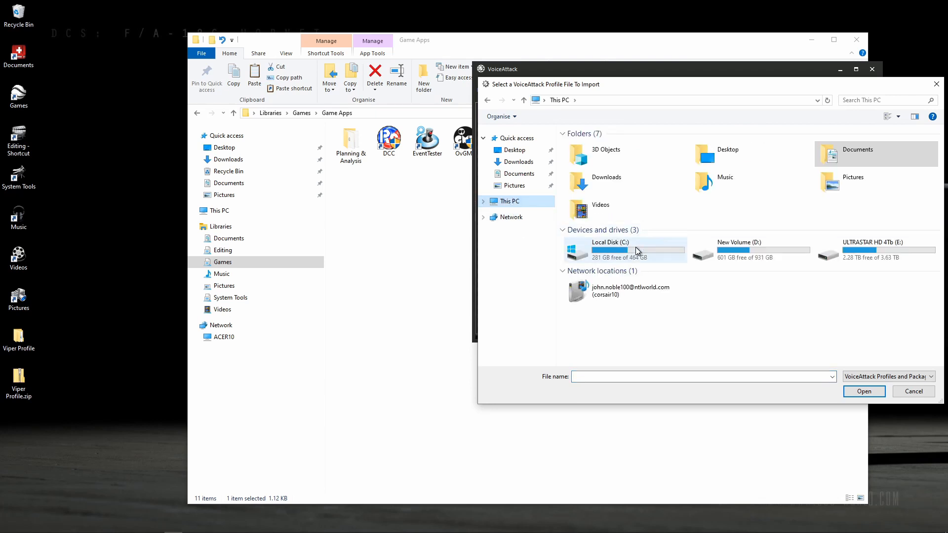
click(636, 247)
double_click(636, 247)
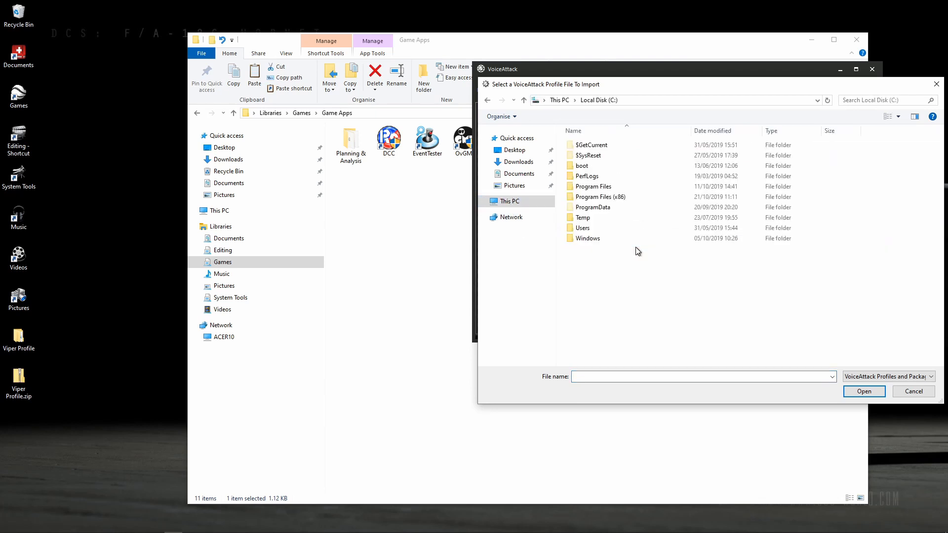
double_click(595, 197)
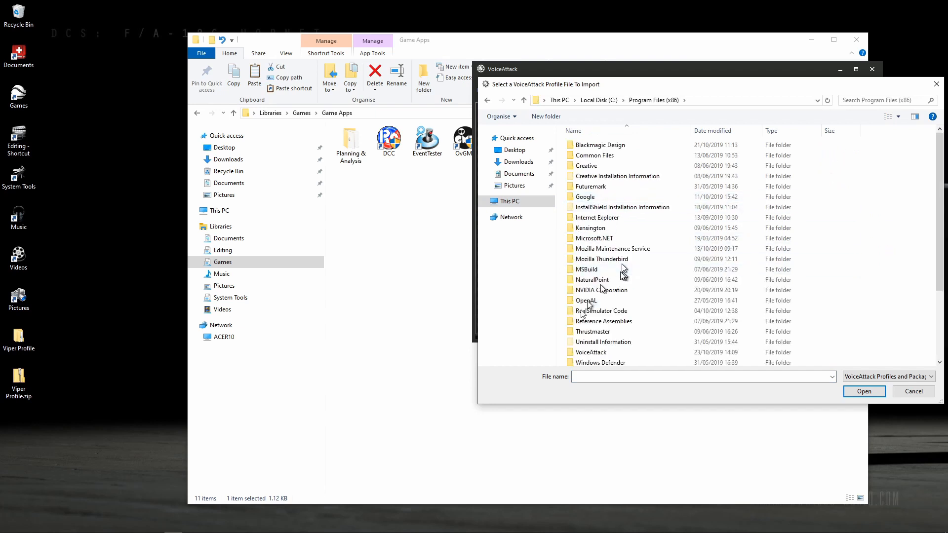
double_click(577, 354)
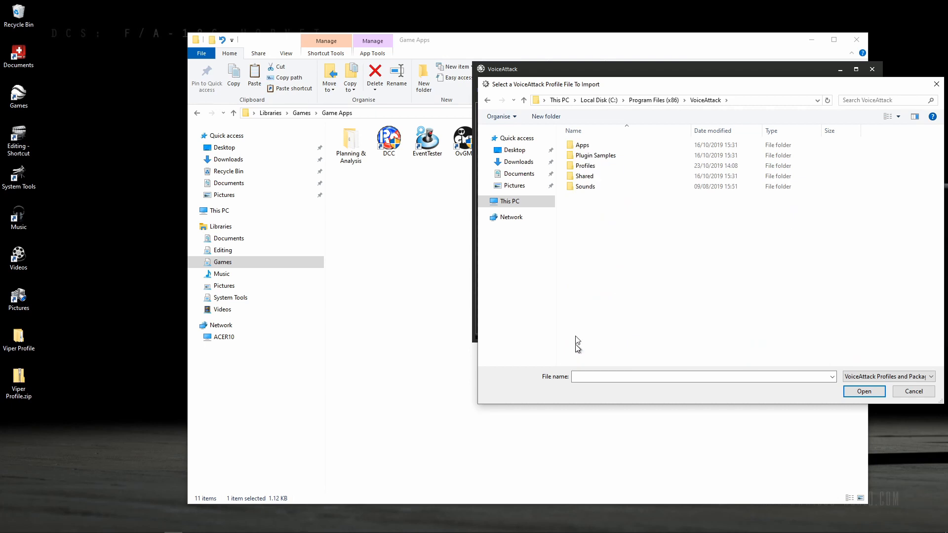
double_click(586, 168)
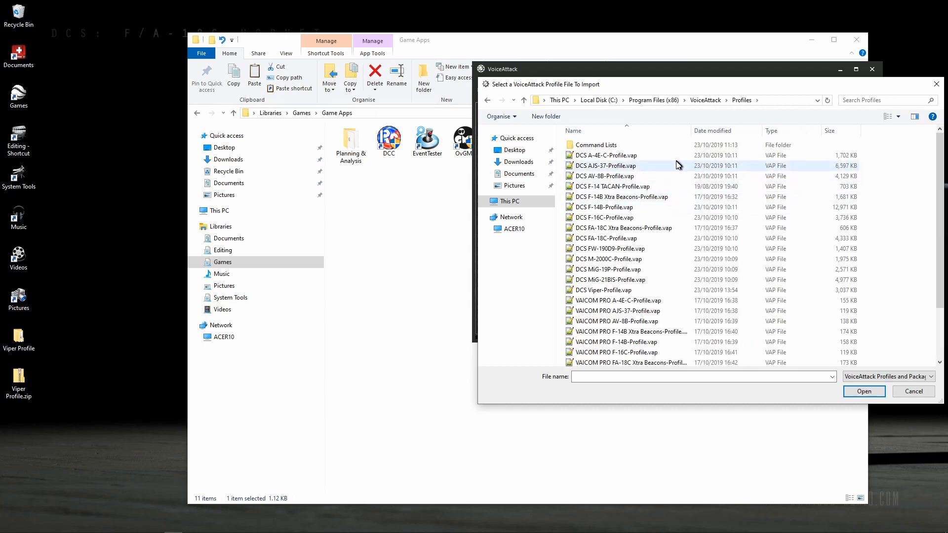
Import DCS Viper-Profile.vap and open the DCS Viper profile for editing.
click(618, 293)
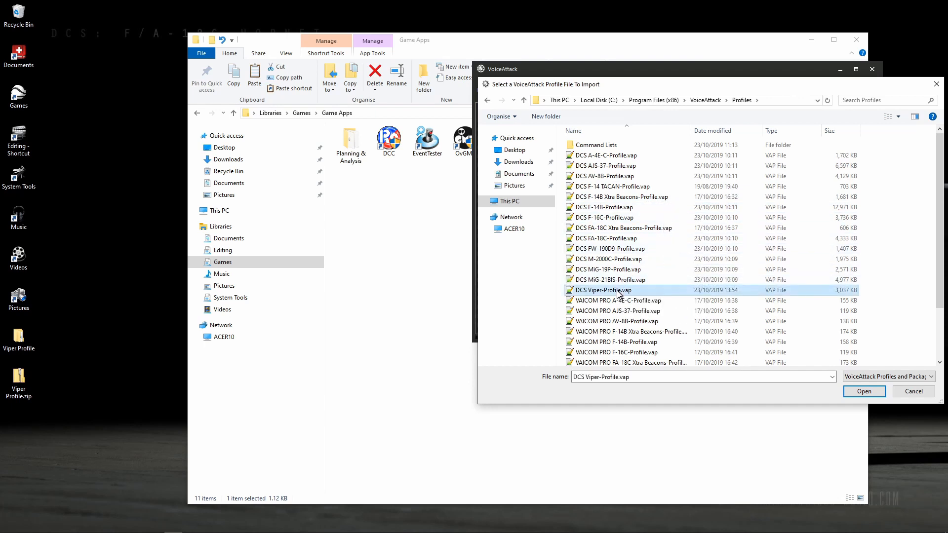
click(864, 391)
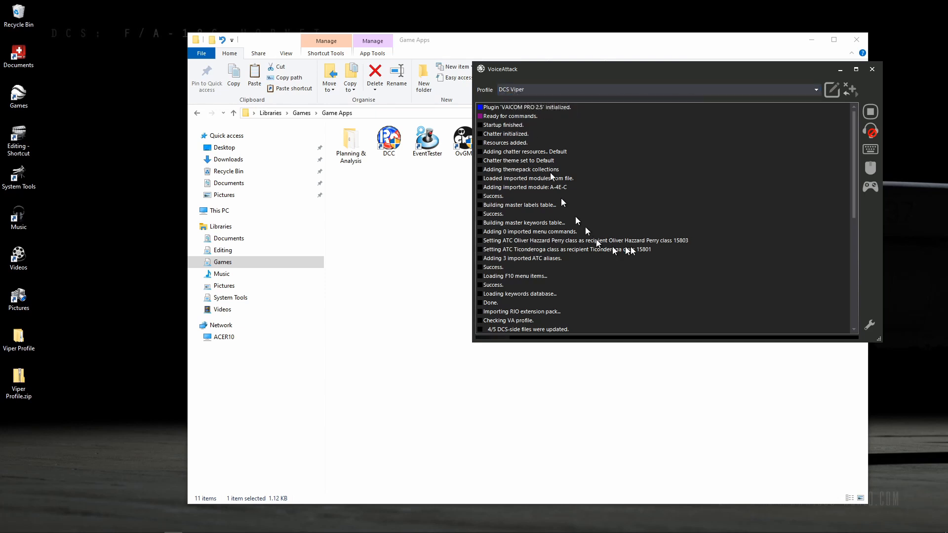
click(832, 90)
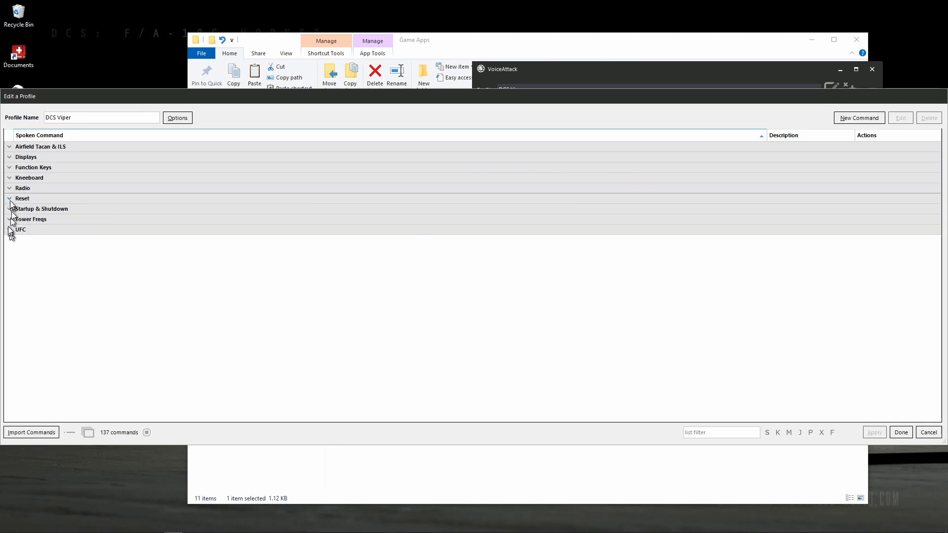
Expand the Airfield Tacan & ILS category and review the action sequence of the Tune Batumi I.L.S. command.
click(10, 148)
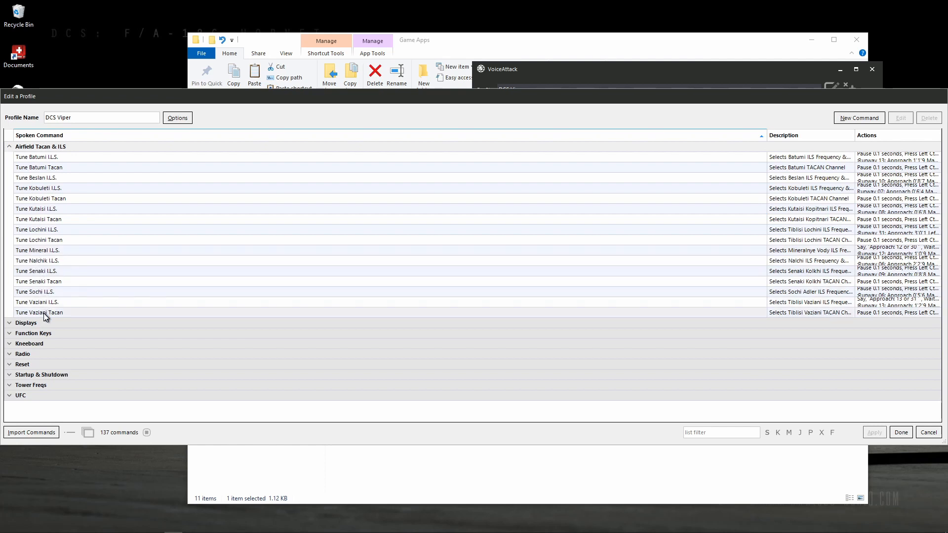
click(46, 158)
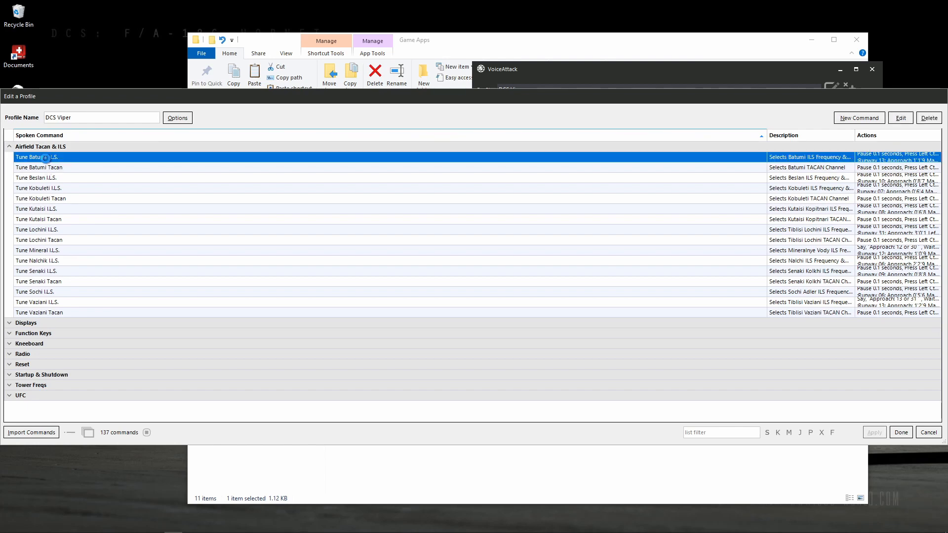
double_click(45, 157)
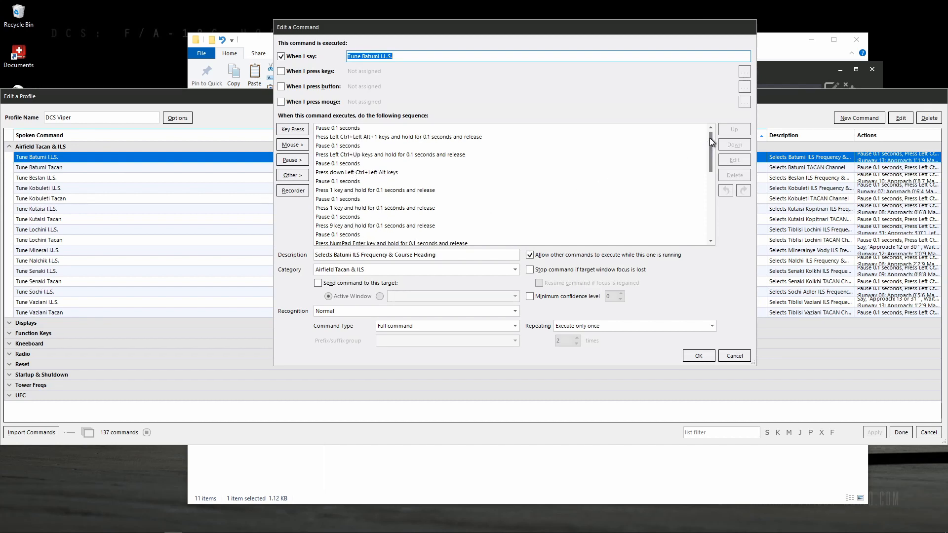
mouse_move(710, 137)
mouse_down()
mouse_move(720, 211)
mouse_move(707, 138)
mouse_up()
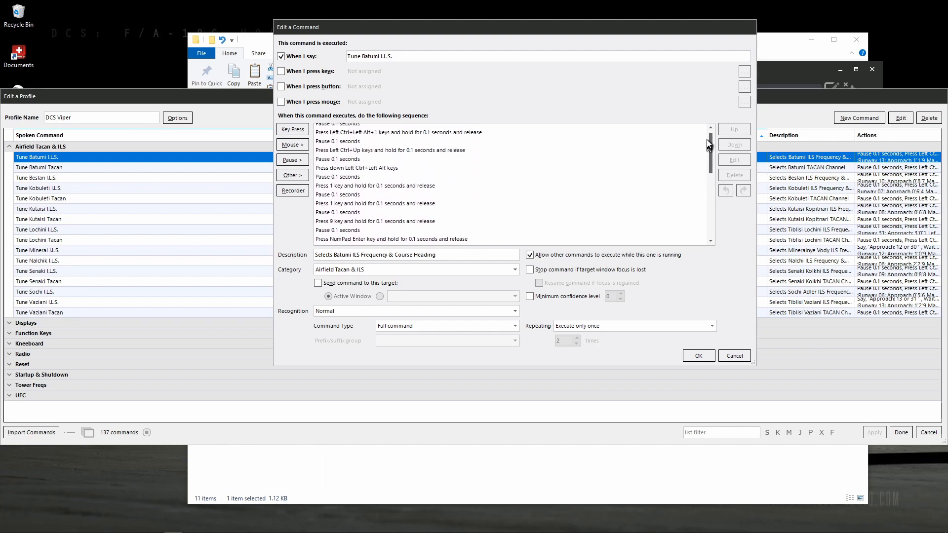
click(700, 356)
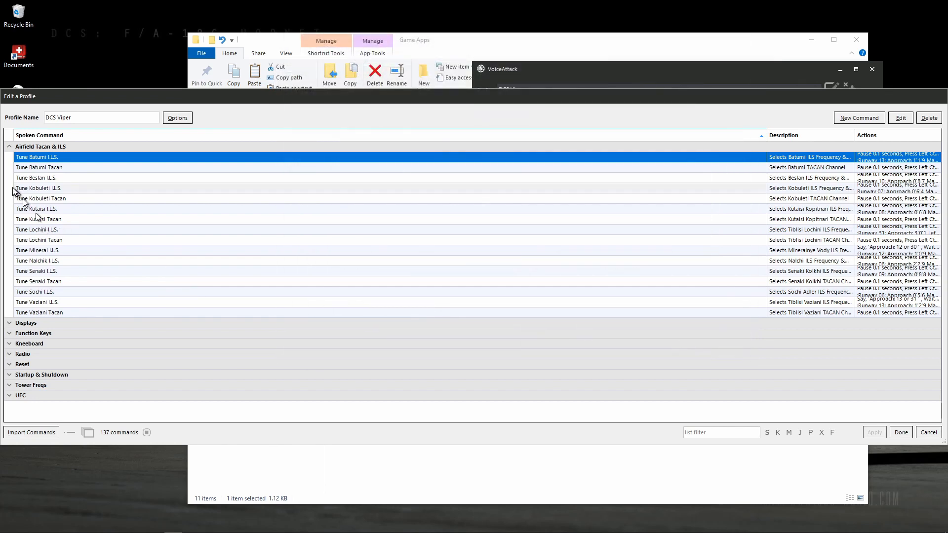
Look through the commands in the Airfield Tacan & ILS, Displays and Function Keys categories, collapse them and finish editing the profile.
click(8, 148)
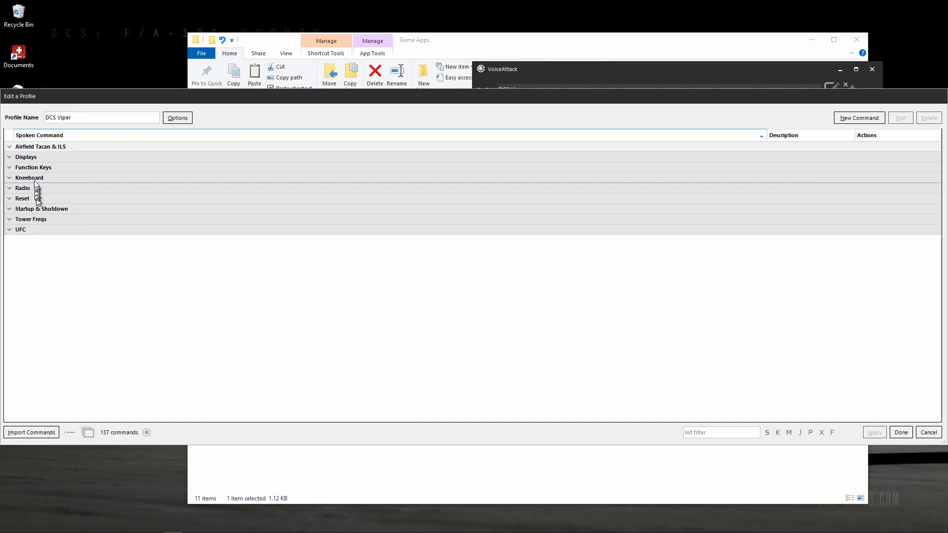
click(9, 147)
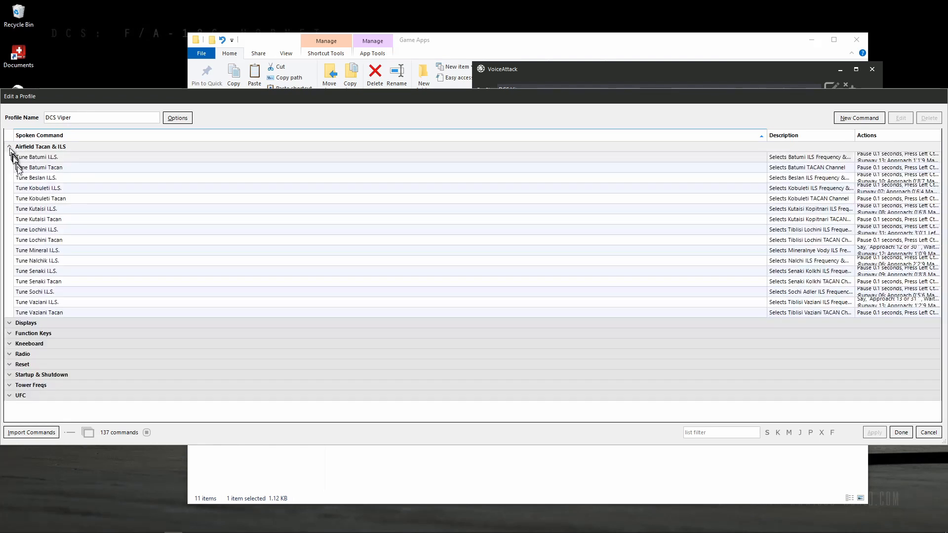
click(10, 324)
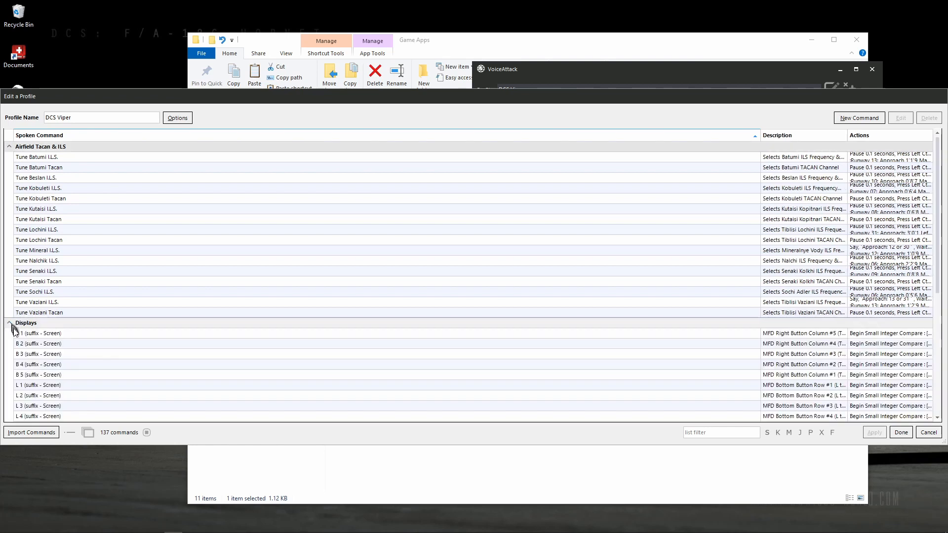
scroll(58, 335, down, 4)
scroll(59, 332, down, 3)
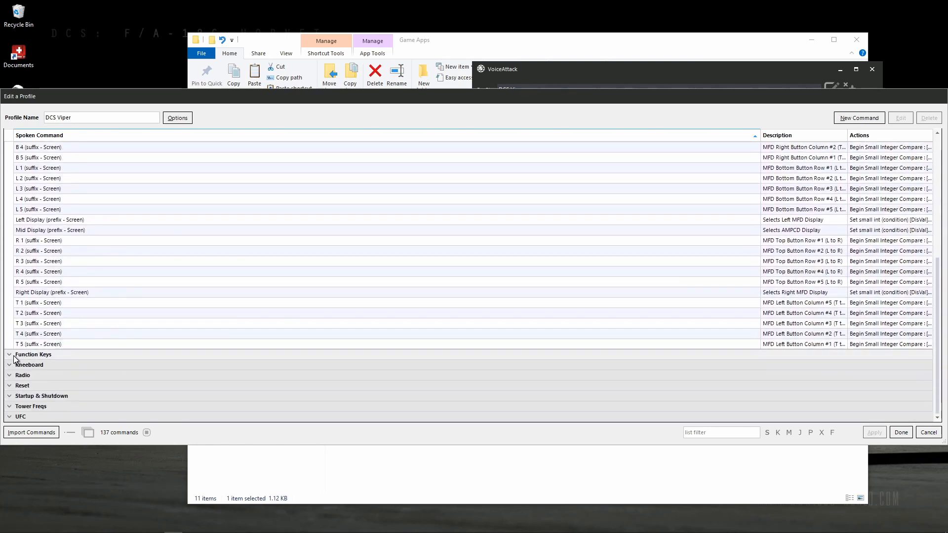
click(13, 355)
scroll(20, 375, down, 3)
scroll(35, 372, down, 1)
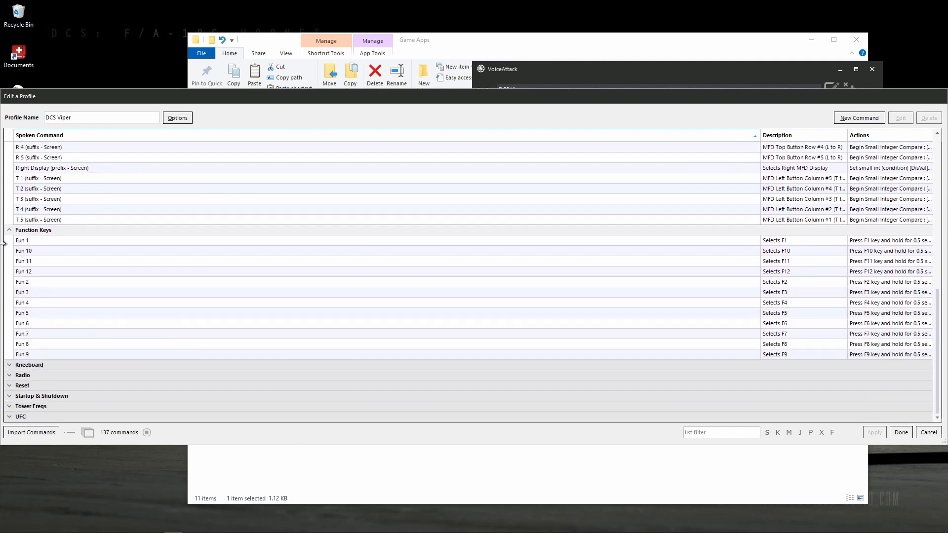
click(8, 231)
scroll(8, 227, up, 4)
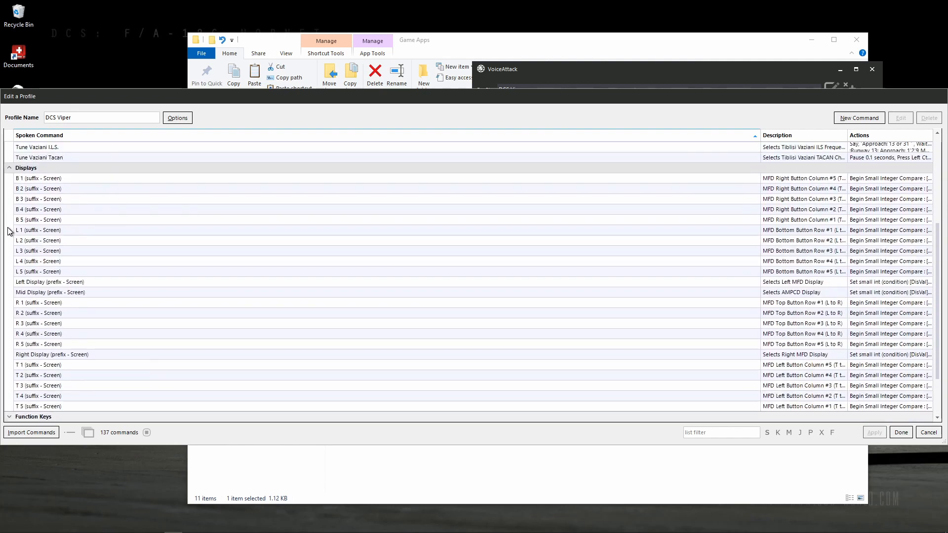
click(10, 210)
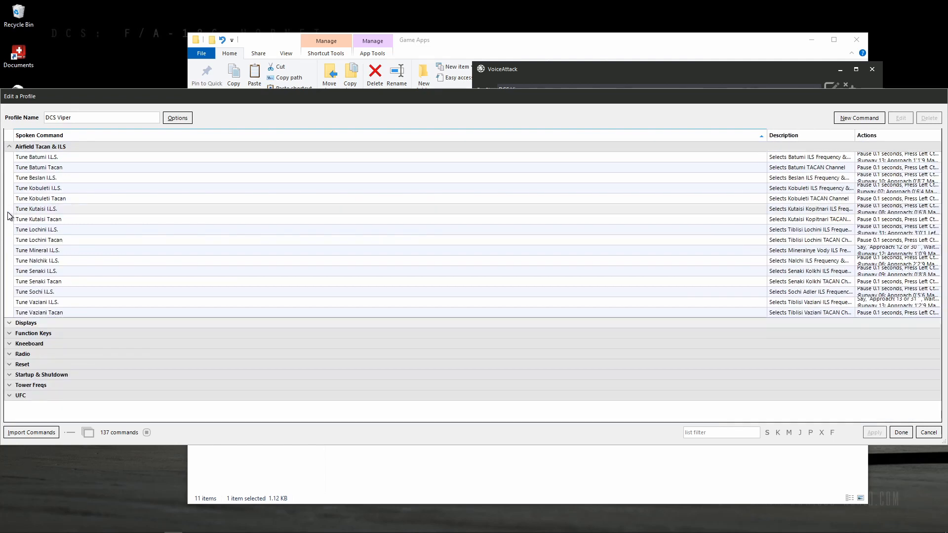
click(9, 147)
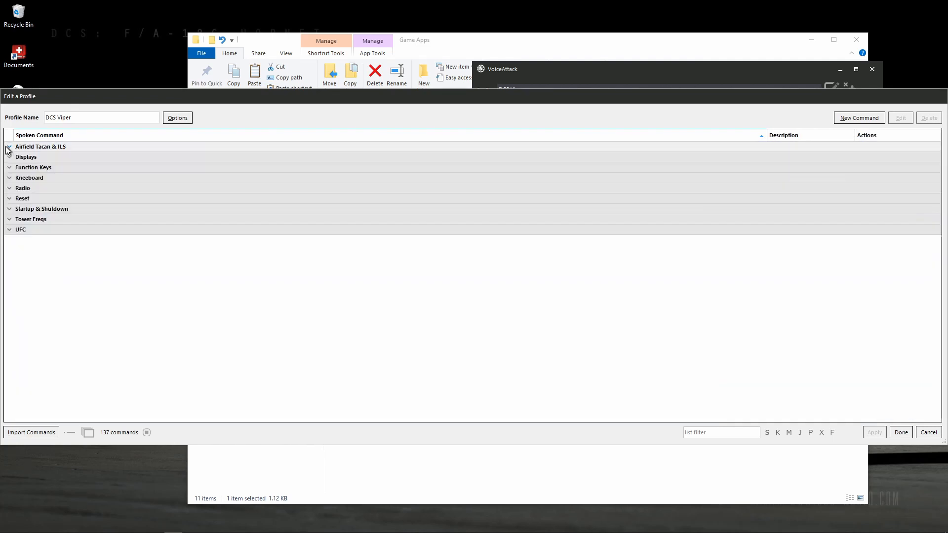
click(900, 434)
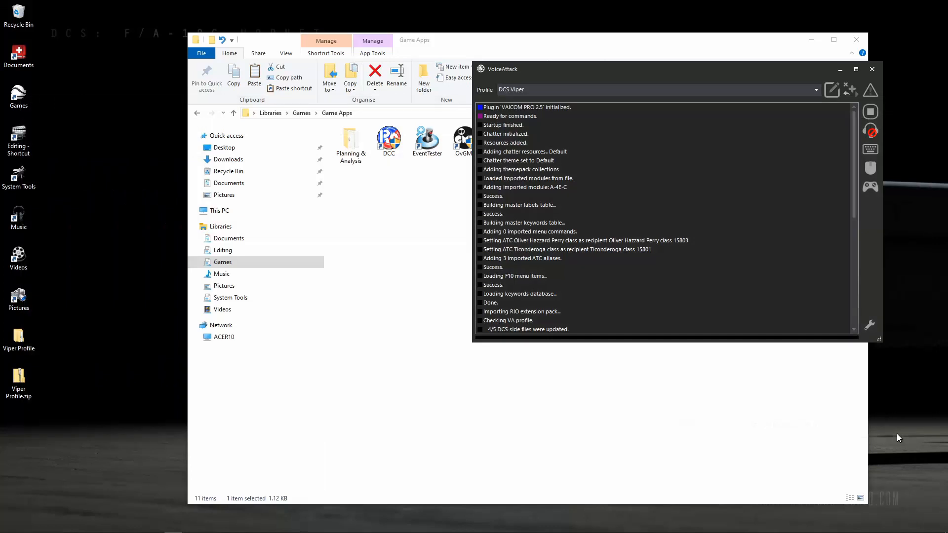
Switch the active profile to VAICOM PRO for DCS World and open it for editing.
click(529, 91)
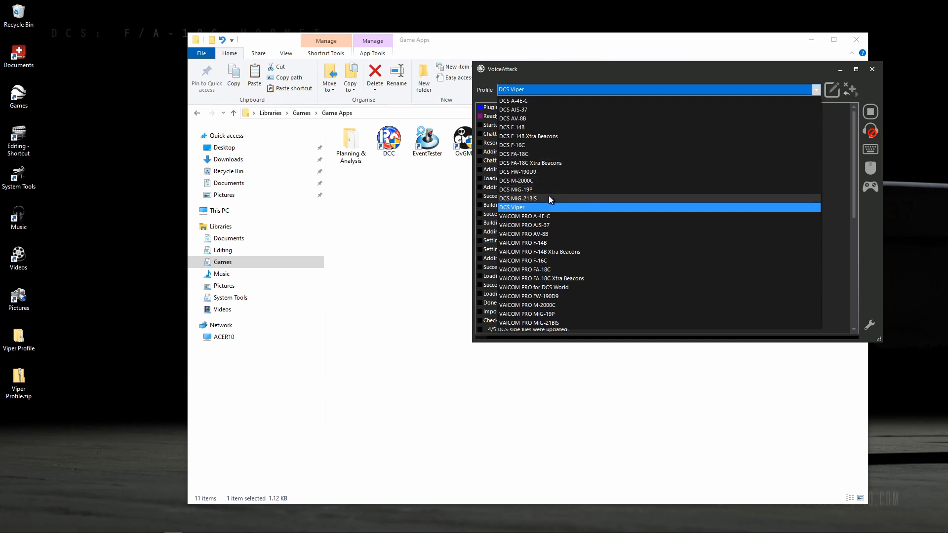
click(526, 289)
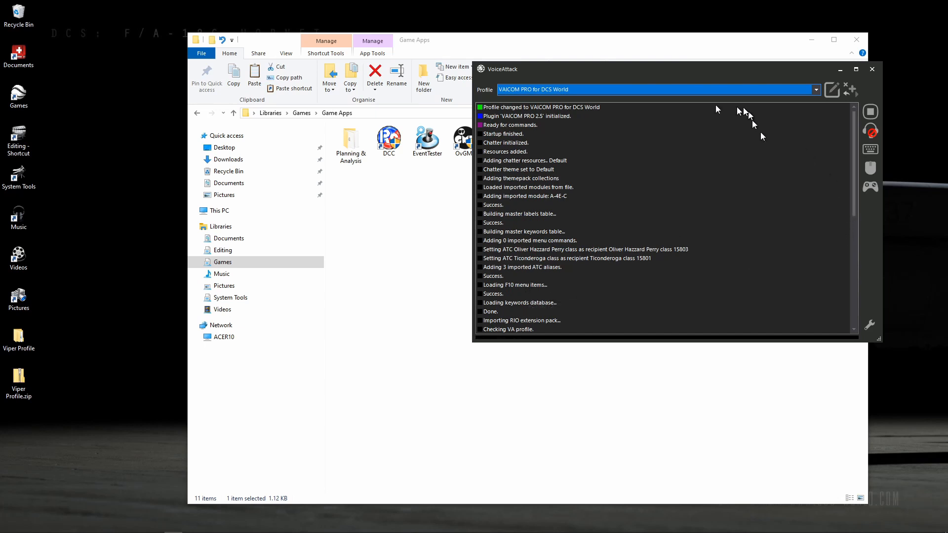
click(832, 91)
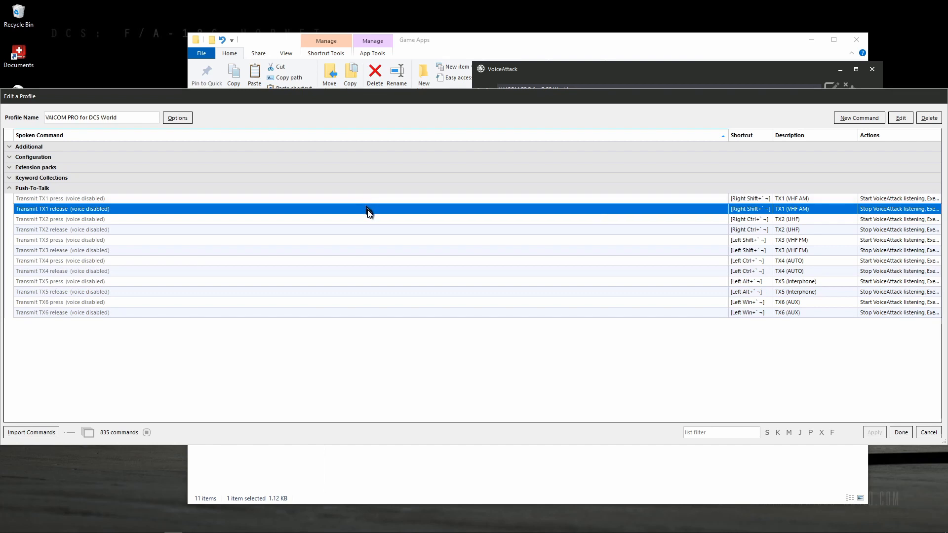
Check the key shortcut and its options for the Transmit TX1 press command in the Push-To-Talk category.
click(444, 199)
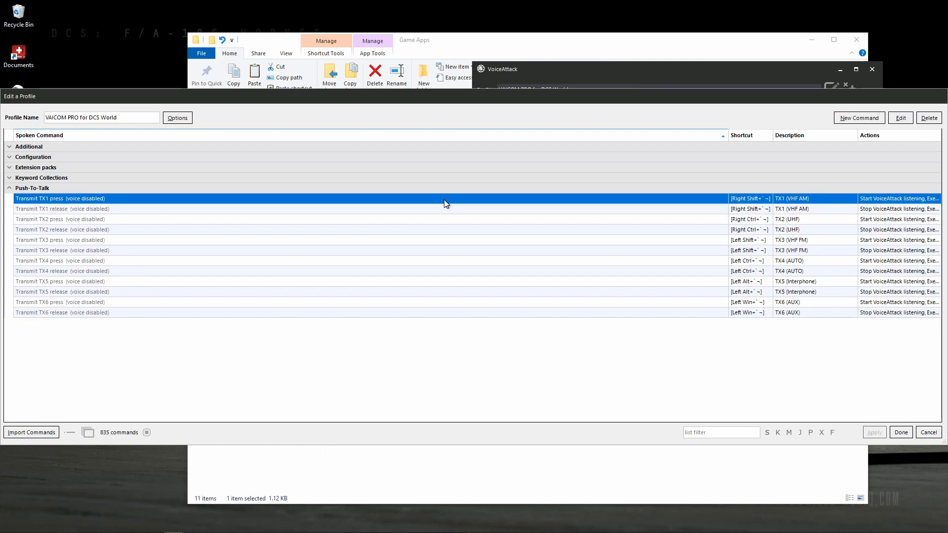
click(446, 211)
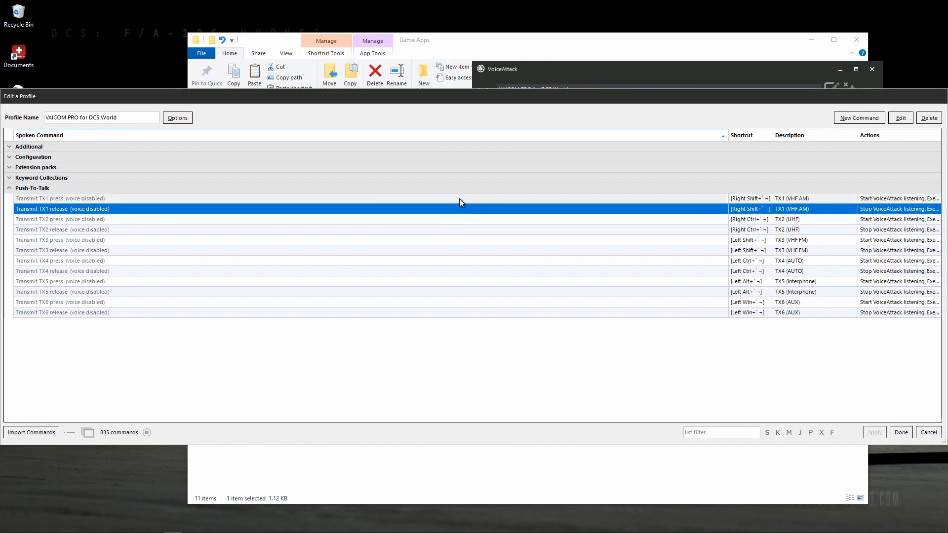
double_click(458, 199)
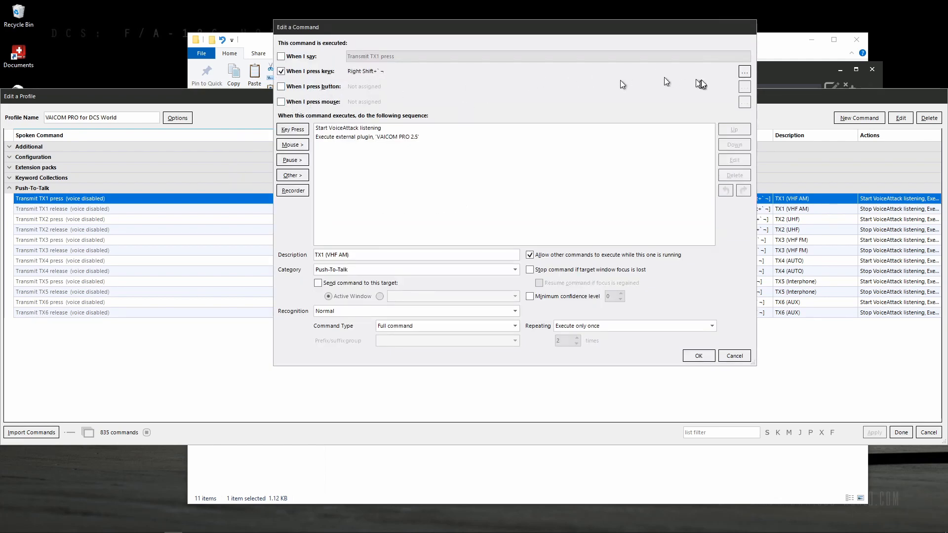
click(745, 72)
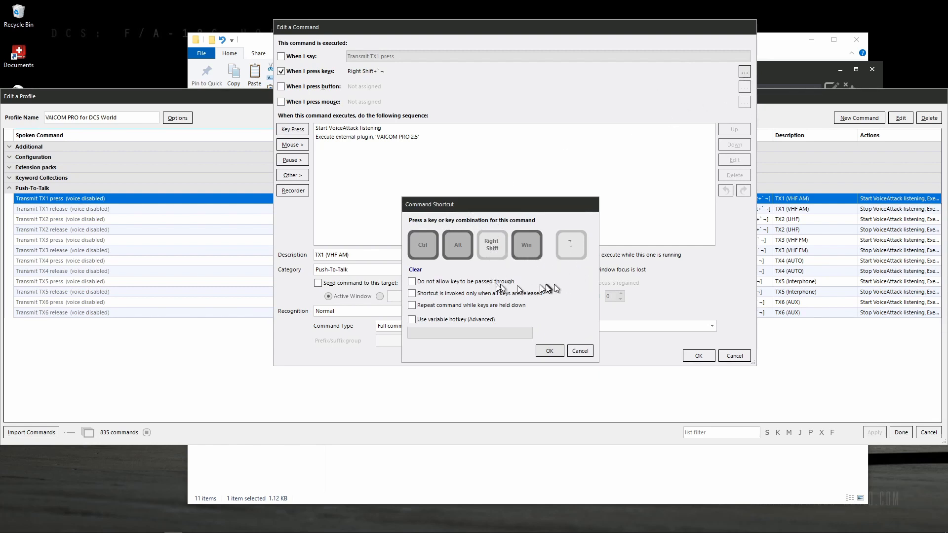
click(553, 352)
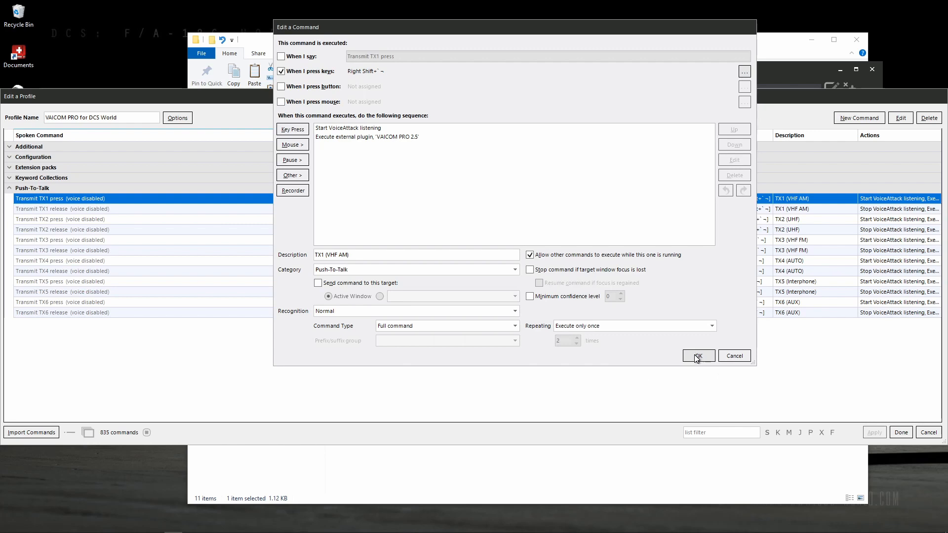
click(695, 357)
Check the key shortcut and key-release option of the Transmit TX1 release command.
click(566, 209)
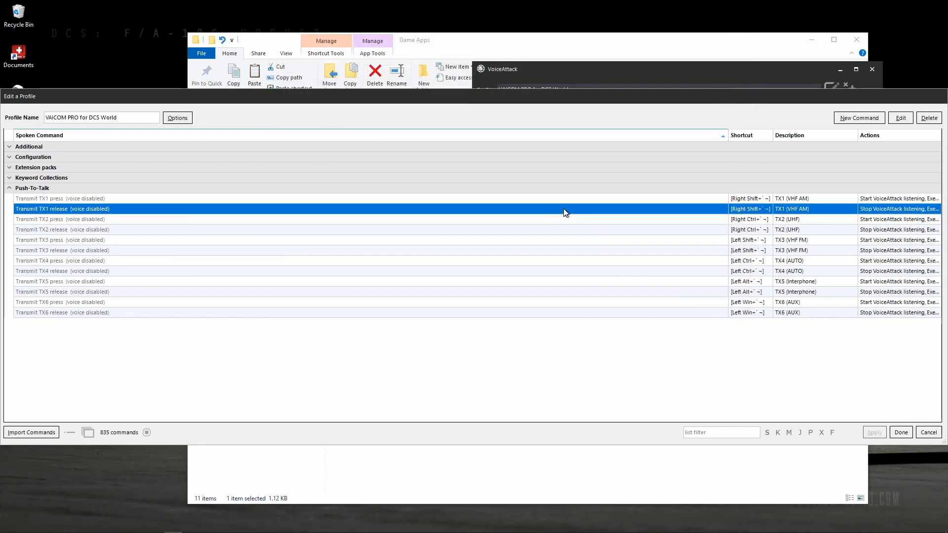
double_click(563, 208)
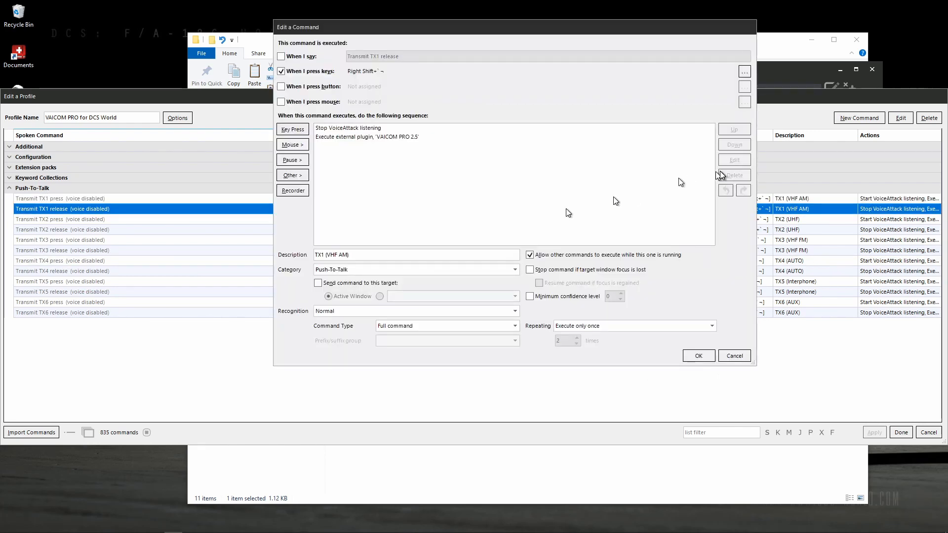
click(744, 72)
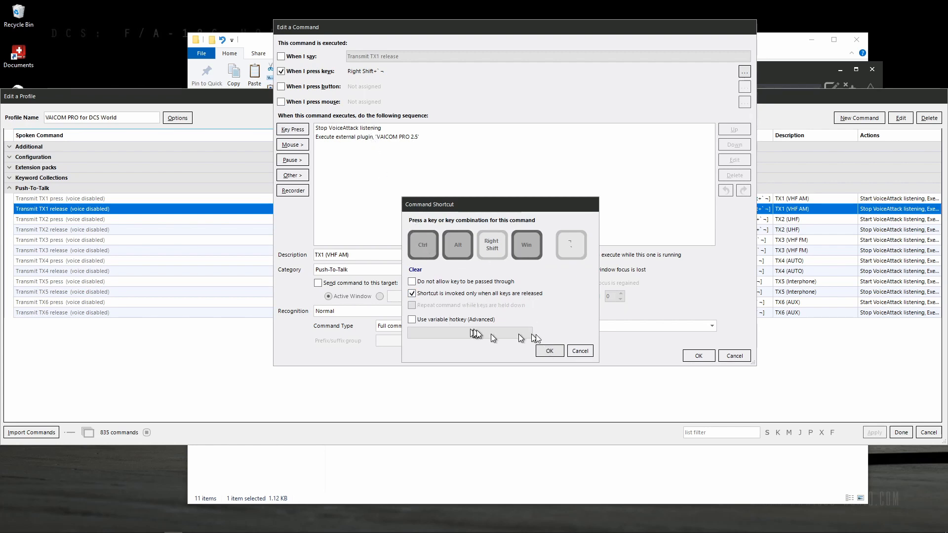
click(550, 350)
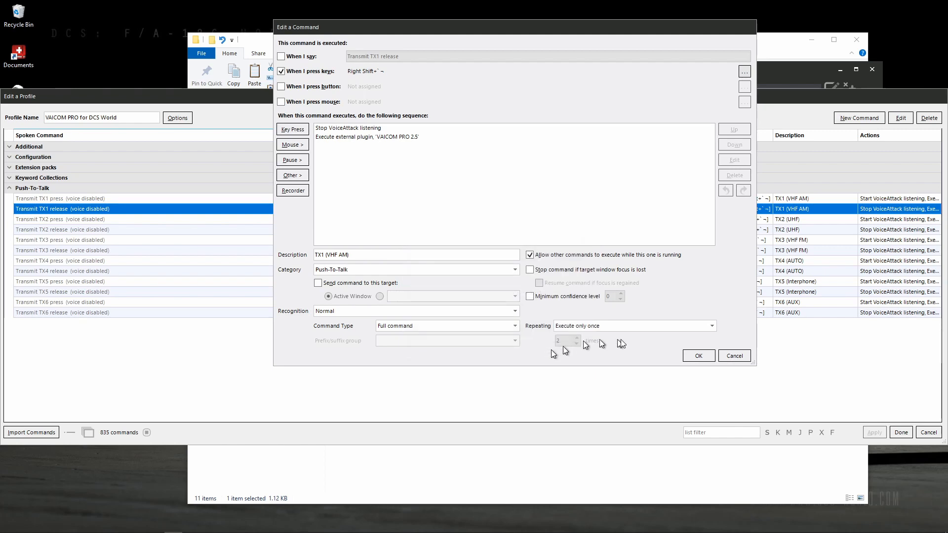
click(699, 356)
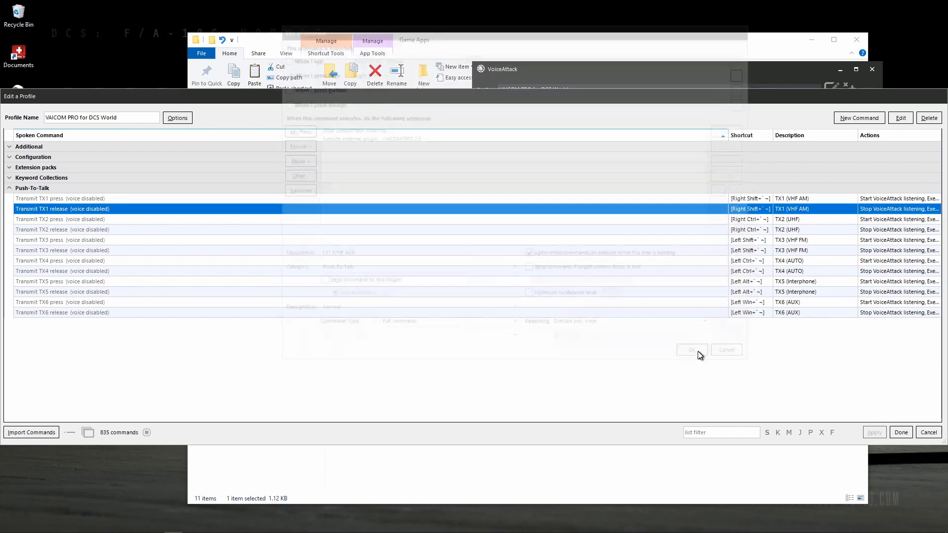
Compare the TX1 press and release entries once more and finish editing the VAICOM PRO for DCS World profile.
click(515, 200)
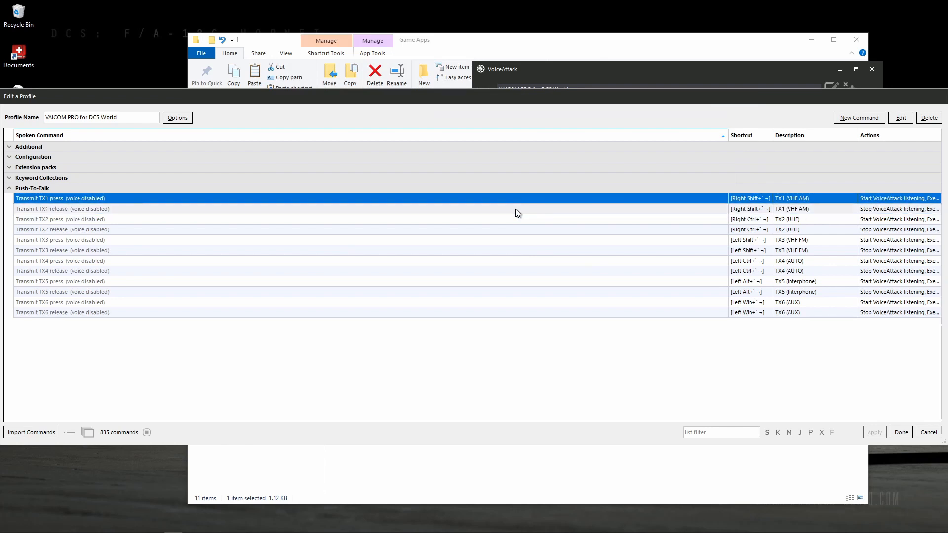
click(517, 213)
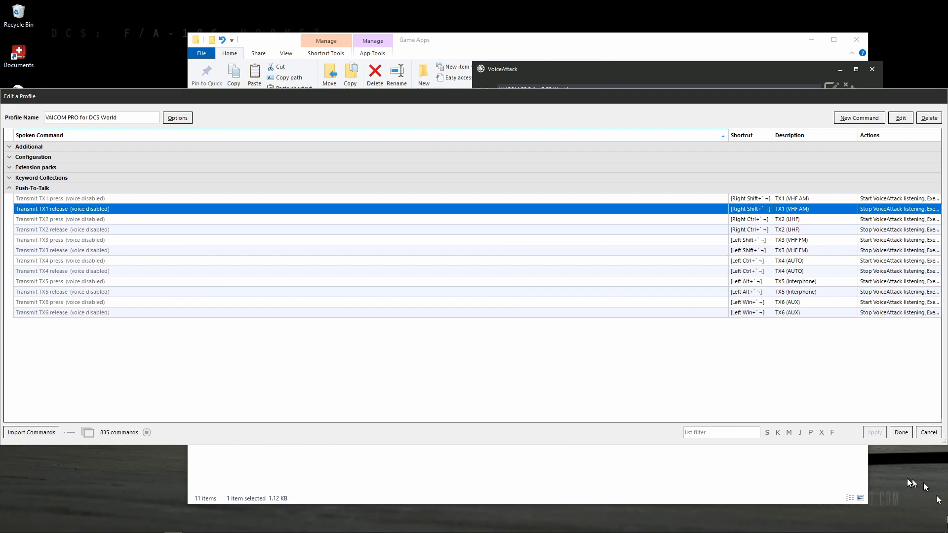
click(901, 433)
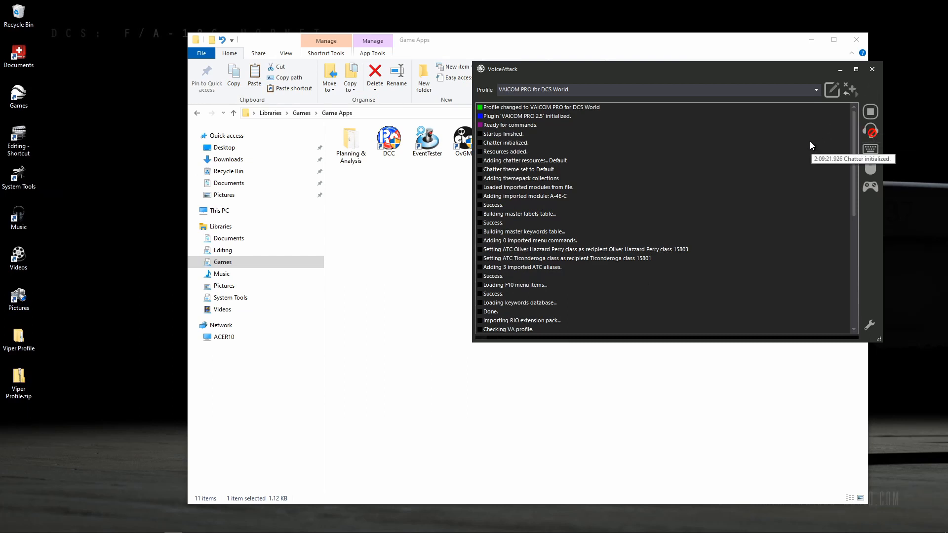
Reopen the VAICOM PRO for DCS World profile, collapse the Push-To-Talk category and open the profile option for including commands from other profiles.
click(834, 91)
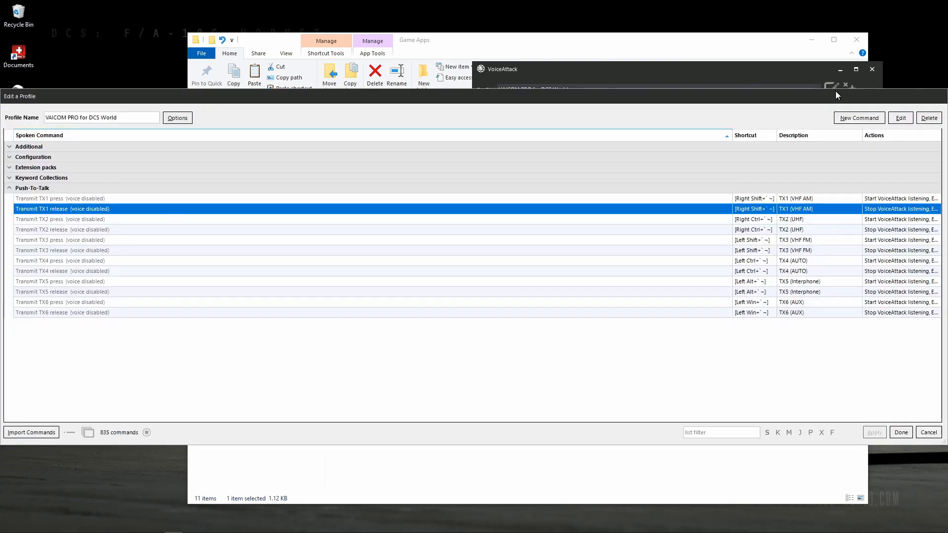
click(12, 188)
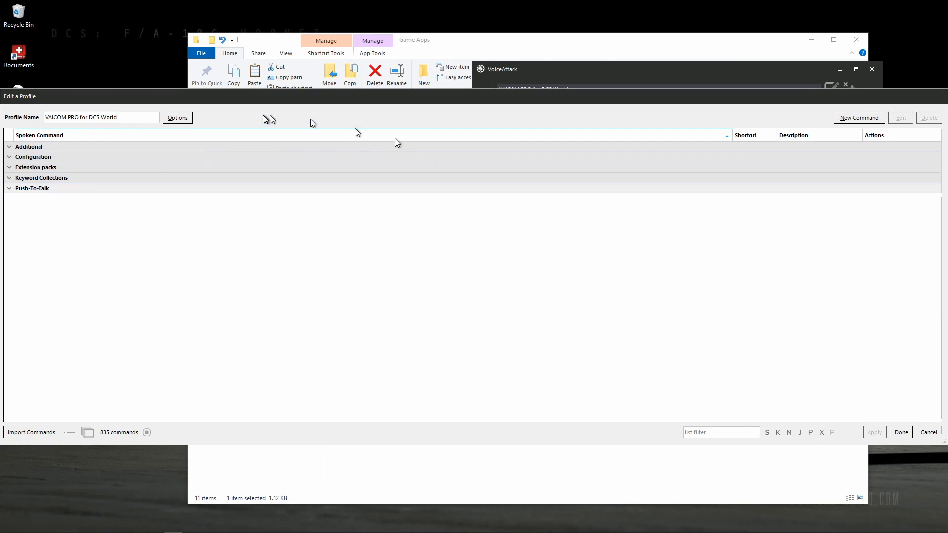
click(177, 119)
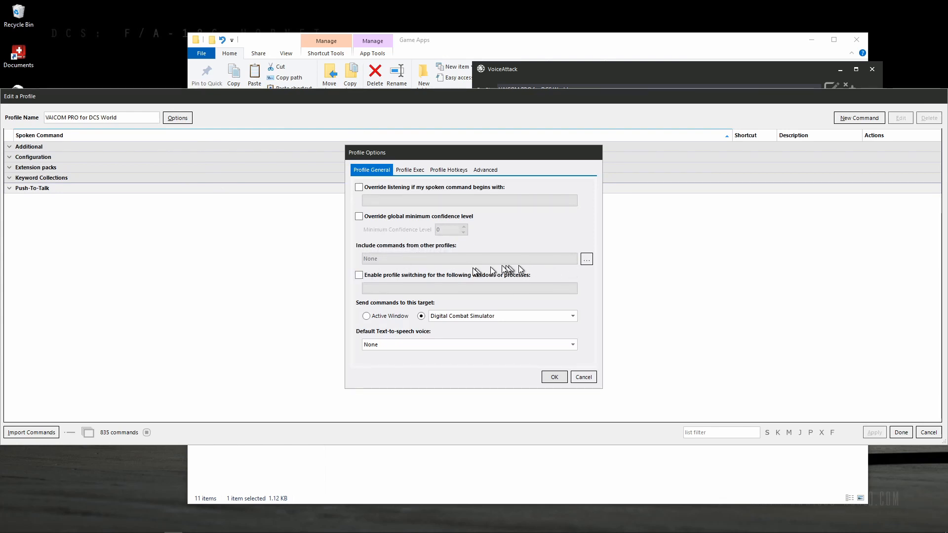
click(585, 260)
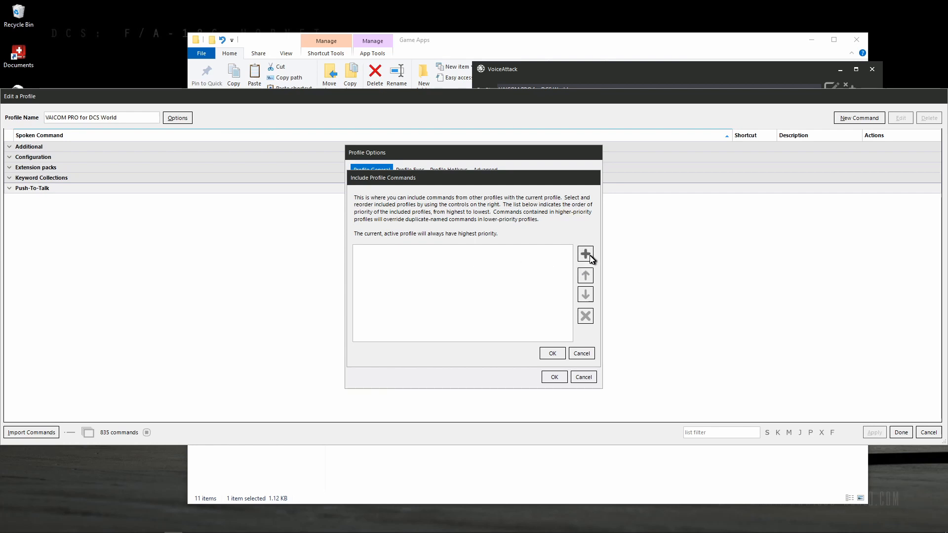
Include the DCS Viper profile's commands in the VAICOM PRO for DCS World profile and finish editing it.
click(586, 255)
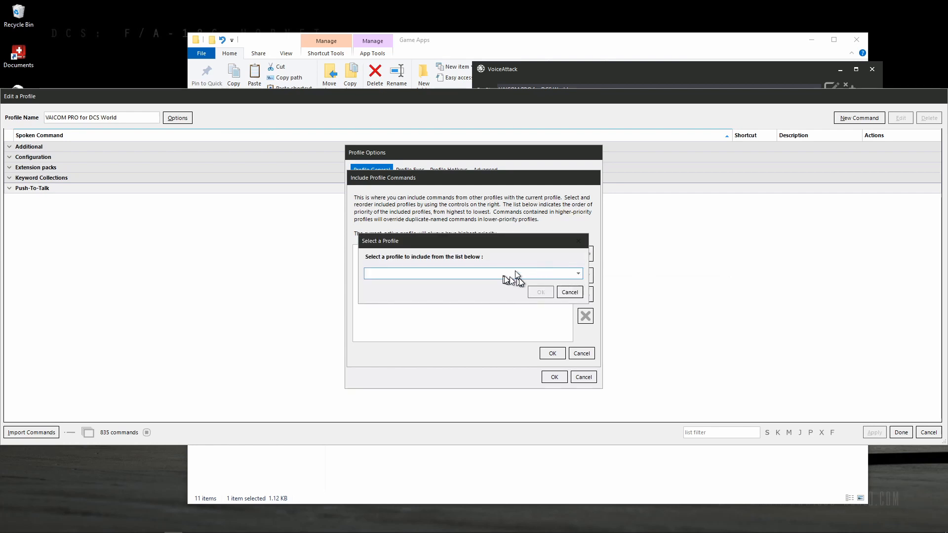
click(532, 274)
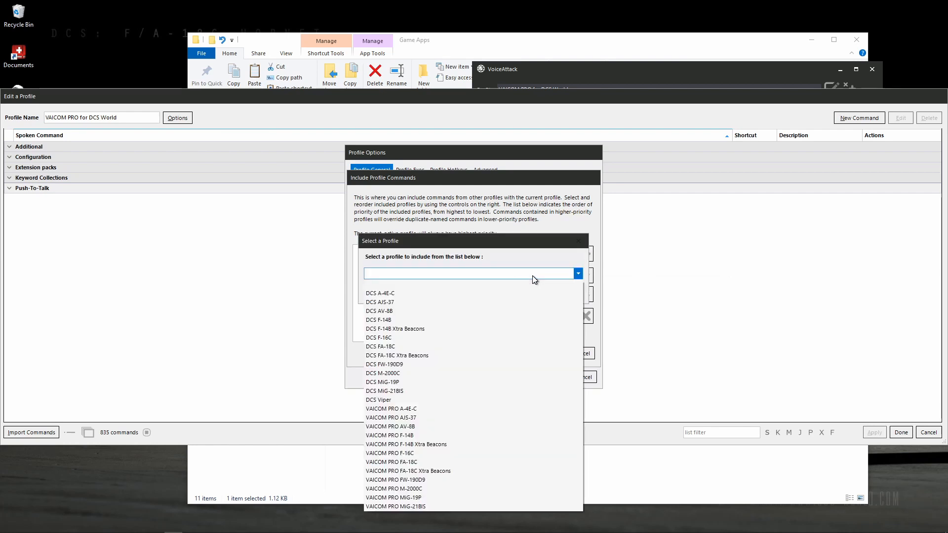
click(495, 401)
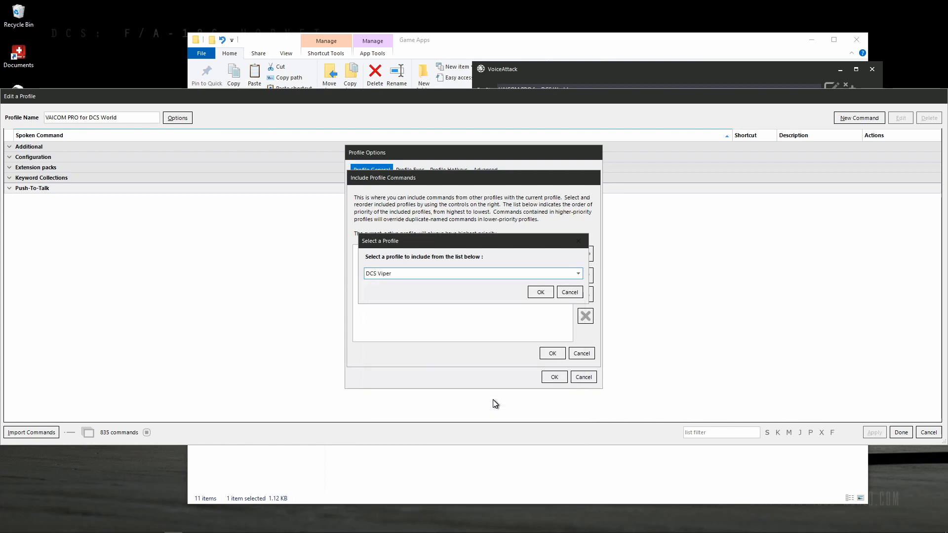
click(542, 292)
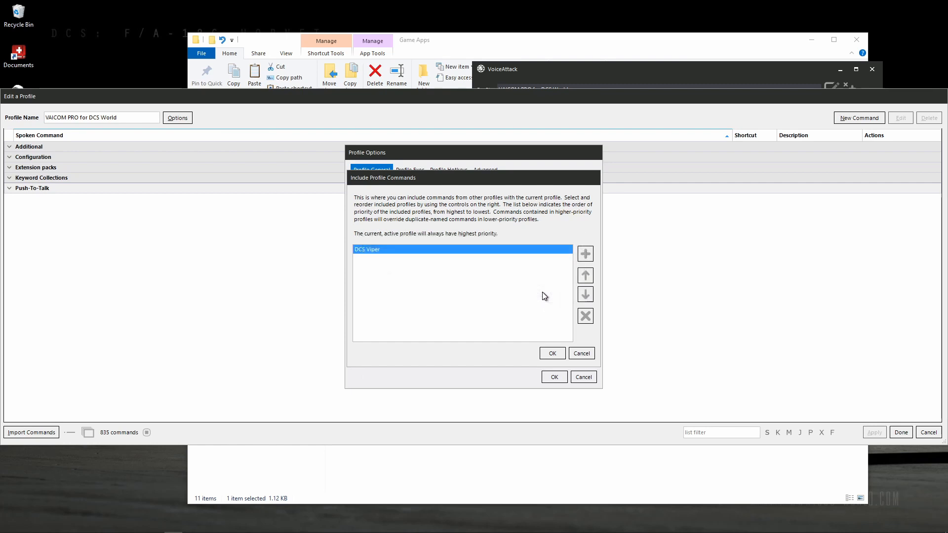
click(553, 354)
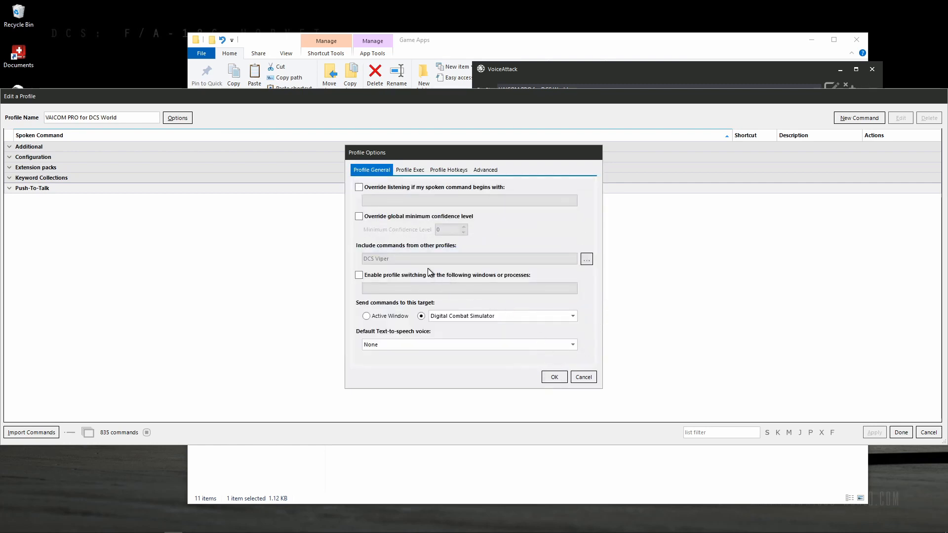
click(548, 378)
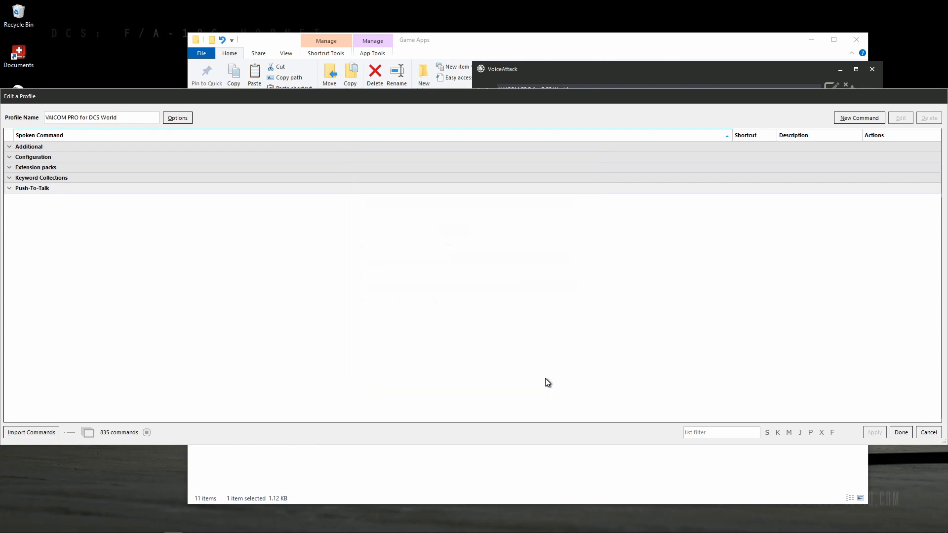
click(901, 433)
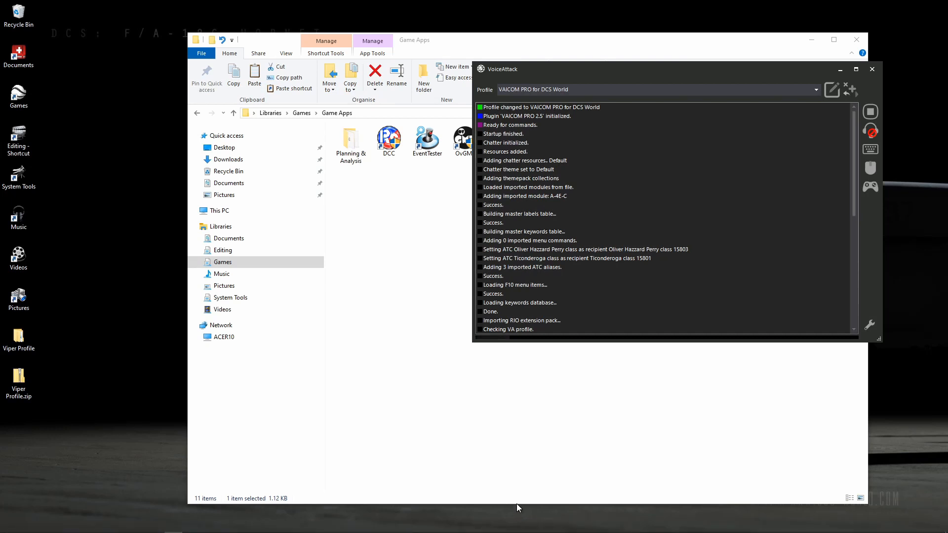
Switch to Event Tester, clear its event log and place its window beside VoiceAttack without overlapping.
mouse_move(299, 532)
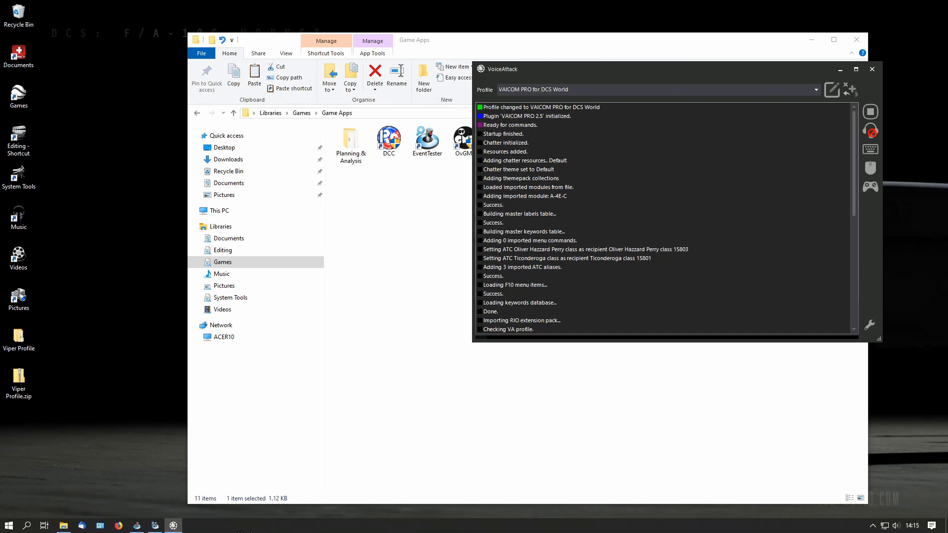
mouse_move(149, 529)
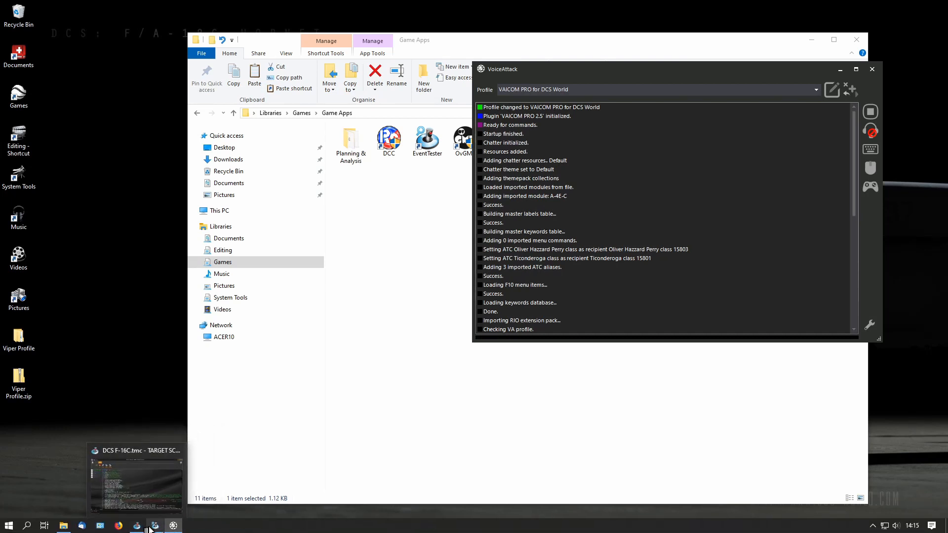
click(151, 529)
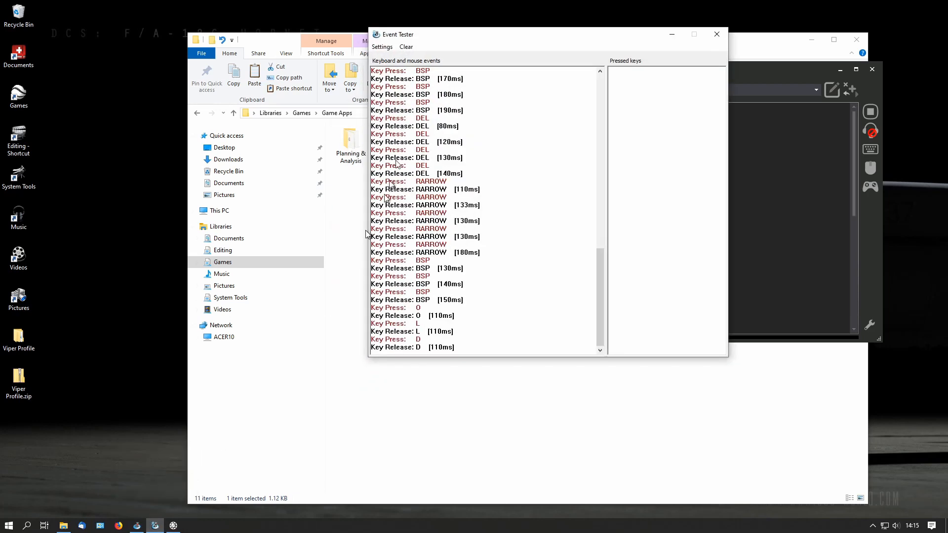
click(407, 49)
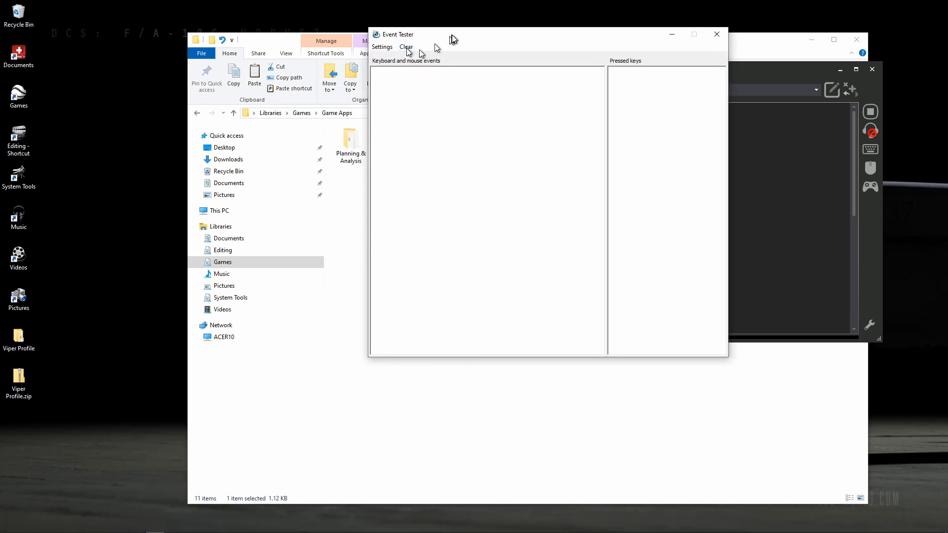
drag(473, 32, 197, 47)
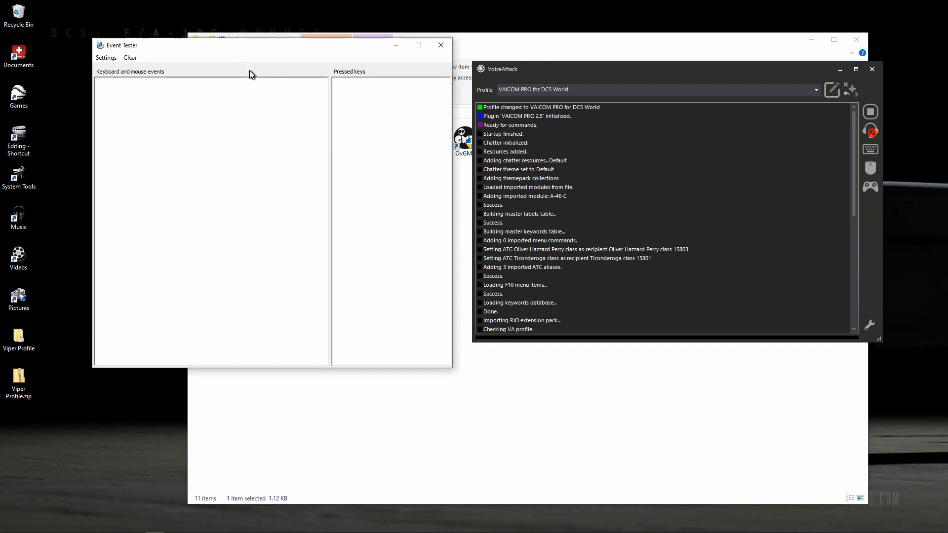
Test the voice commands "tune batumi i.l.s." and "tune kobuleti tower" on TX6 push-to-talk, and trigger TX2 after clearing the event log.
key(super)
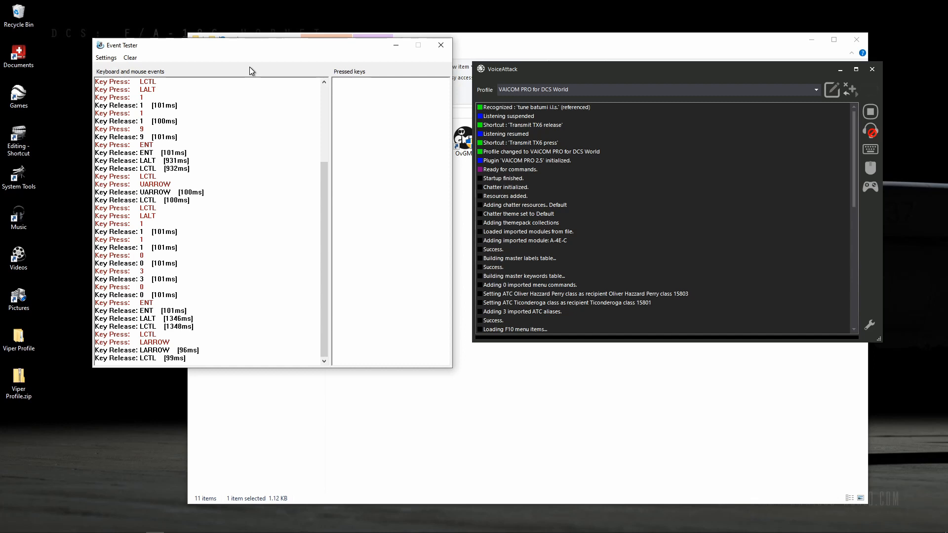
key(super)
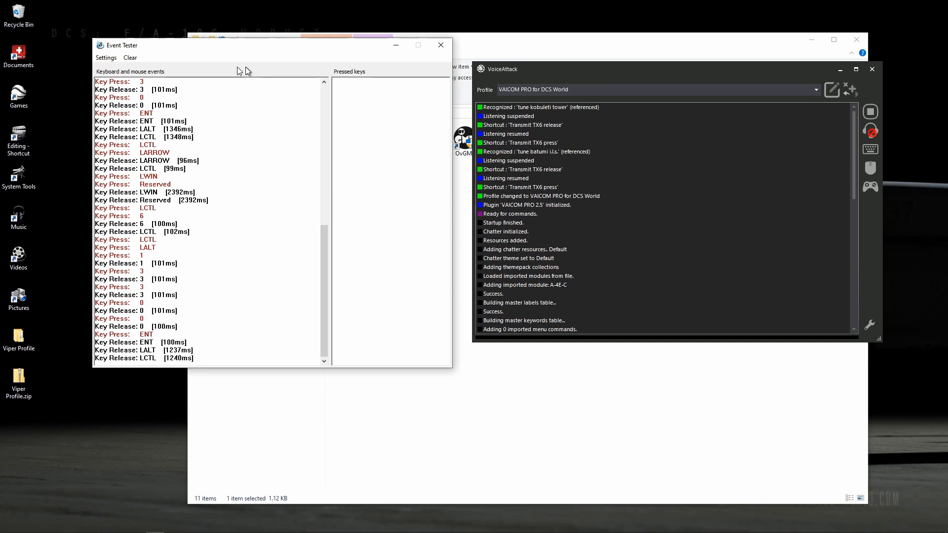
click(130, 58)
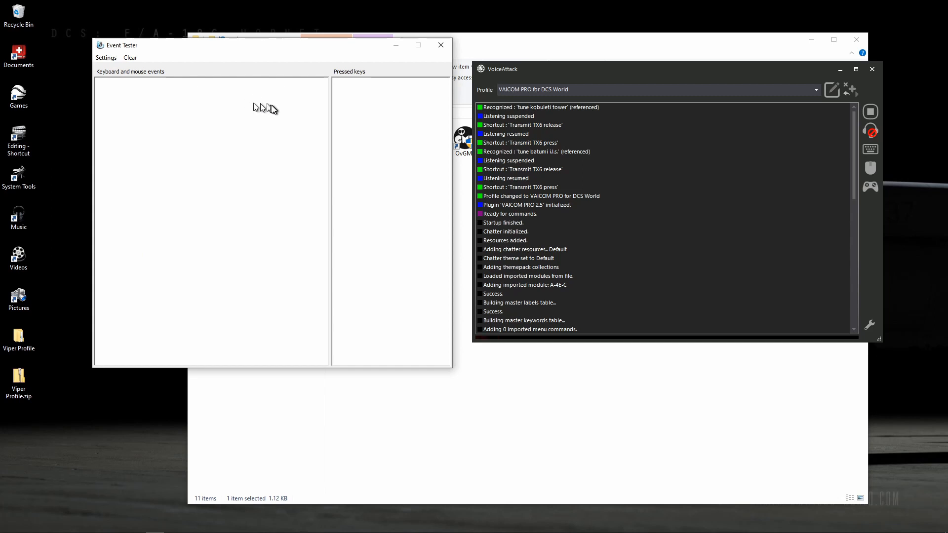
key(Control_R)
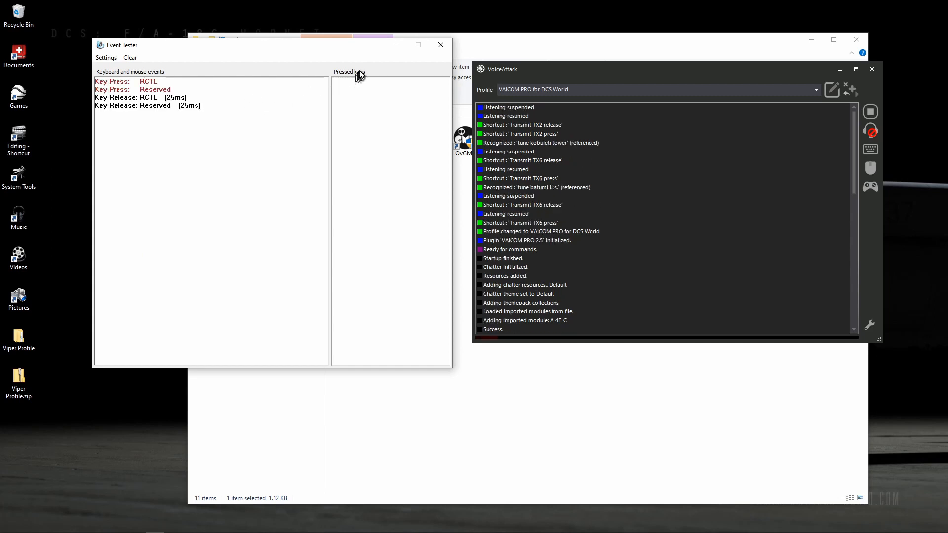
Close Event Tester and stop all running commands in VoiceAttack.
click(438, 47)
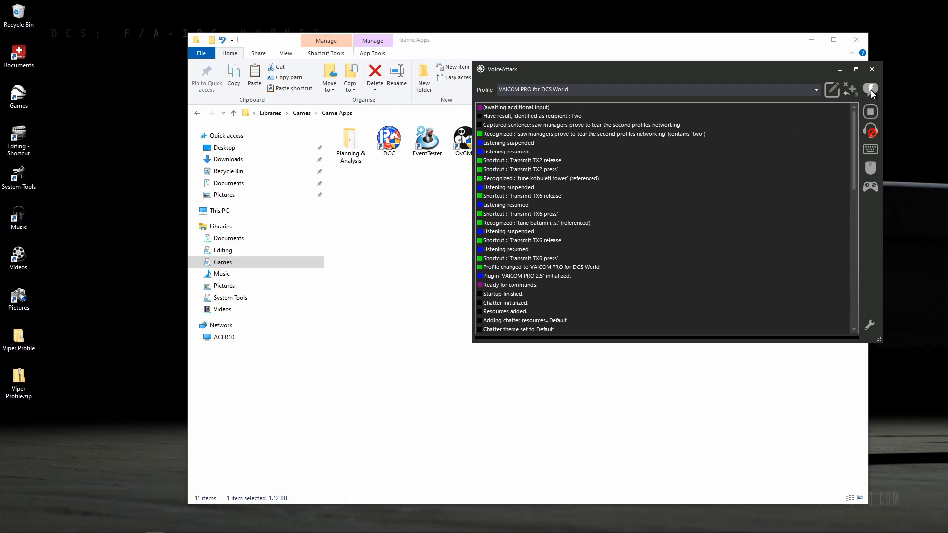
click(870, 113)
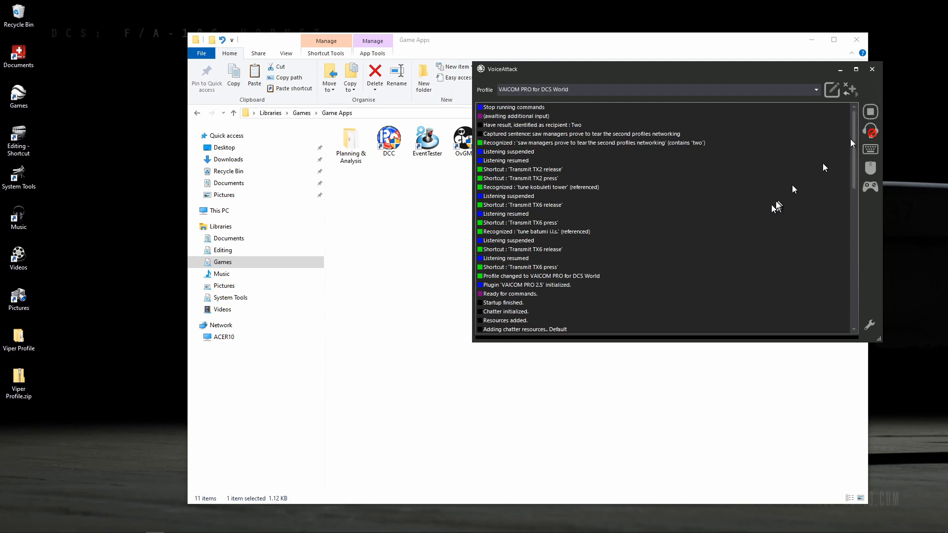